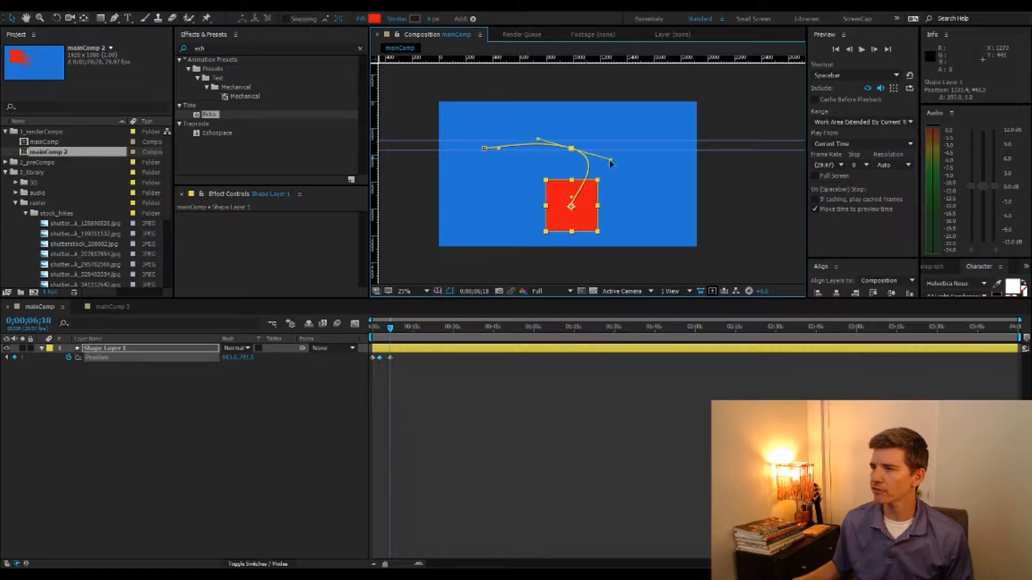
# Step: Bend Shape Layer 1's motion path by pulling out the first keyframe's Bezier handle, and return to the first frame
pyautogui.moveTo(499, 149); pyautogui.dragTo(524, 171)
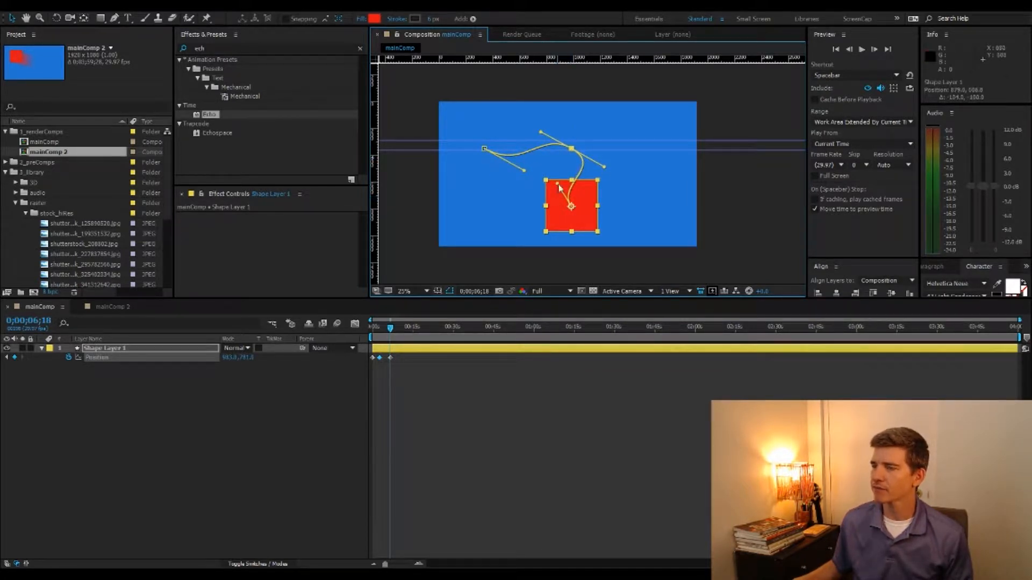
pyautogui.moveTo(390, 328); pyautogui.dragTo(364, 324)
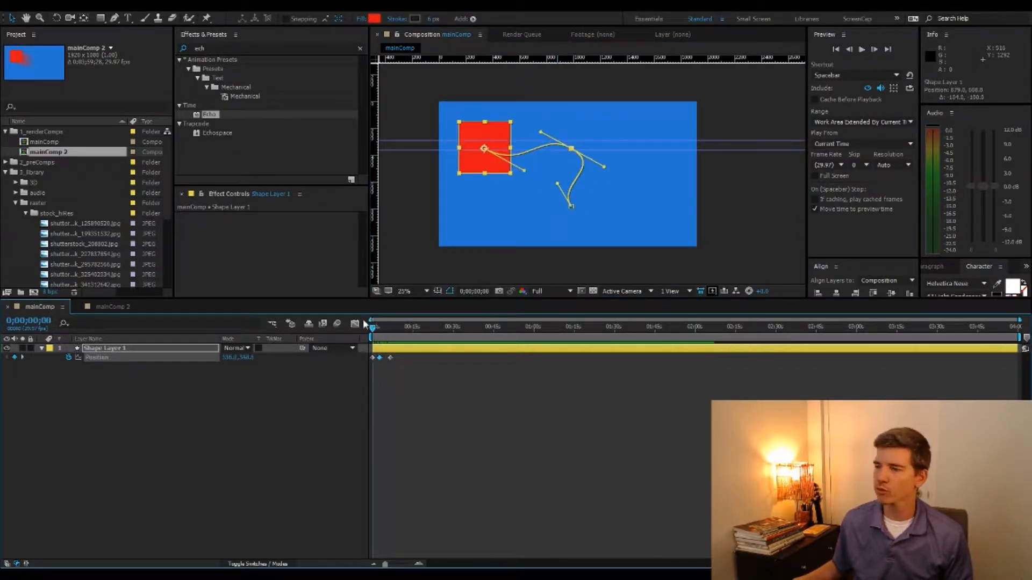
# Step: Remove all Position keyframes from Shape Layer 1
pyautogui.click(417, 436)
pyautogui.click(114, 359)
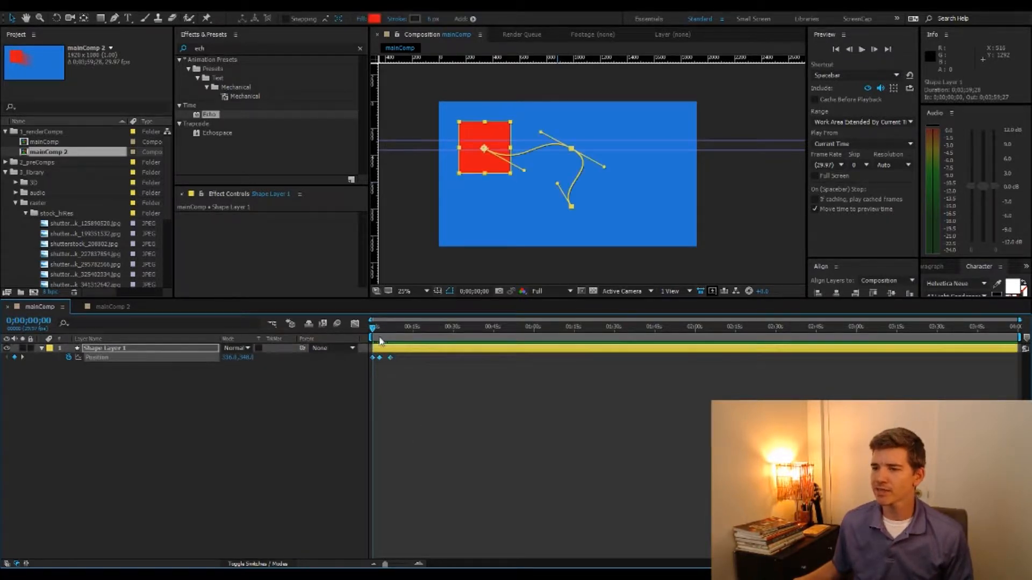
pyautogui.click(400, 427)
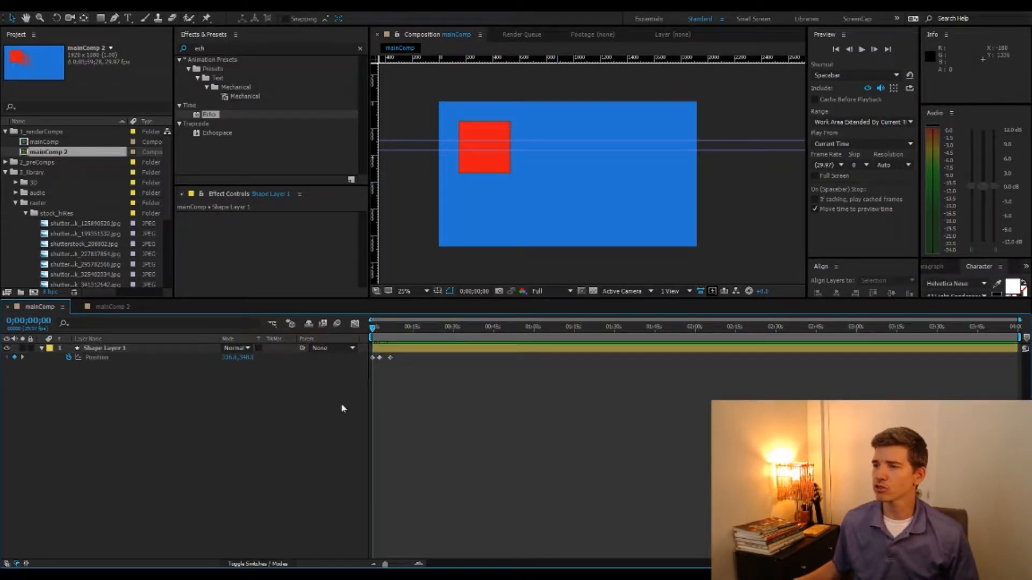
pyautogui.click(106, 358)
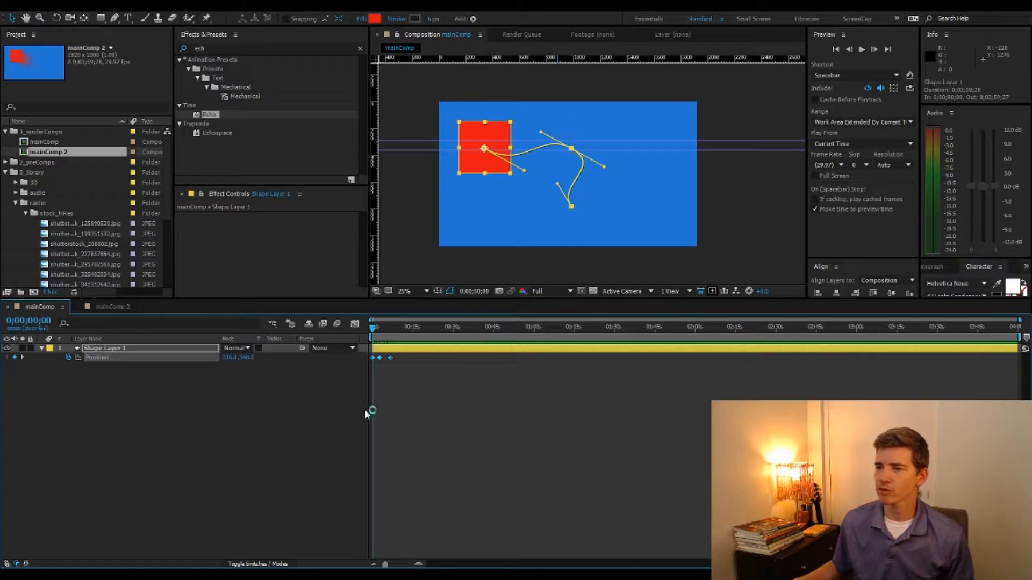
pyautogui.click(70, 359)
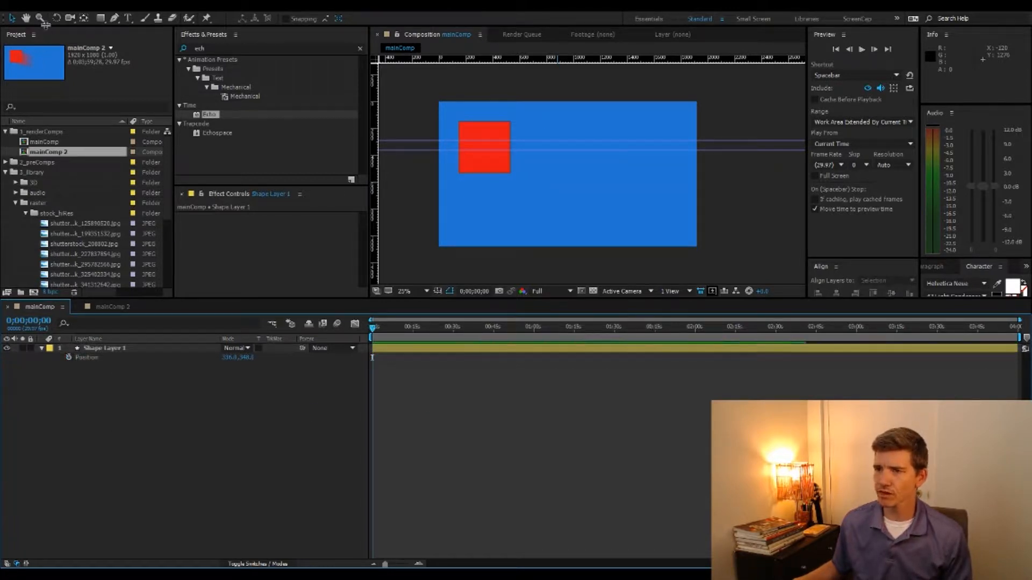
# Step: Enable Default Spatial Interpolation to Linear in the General preferences
pyautogui.click(30, 11)
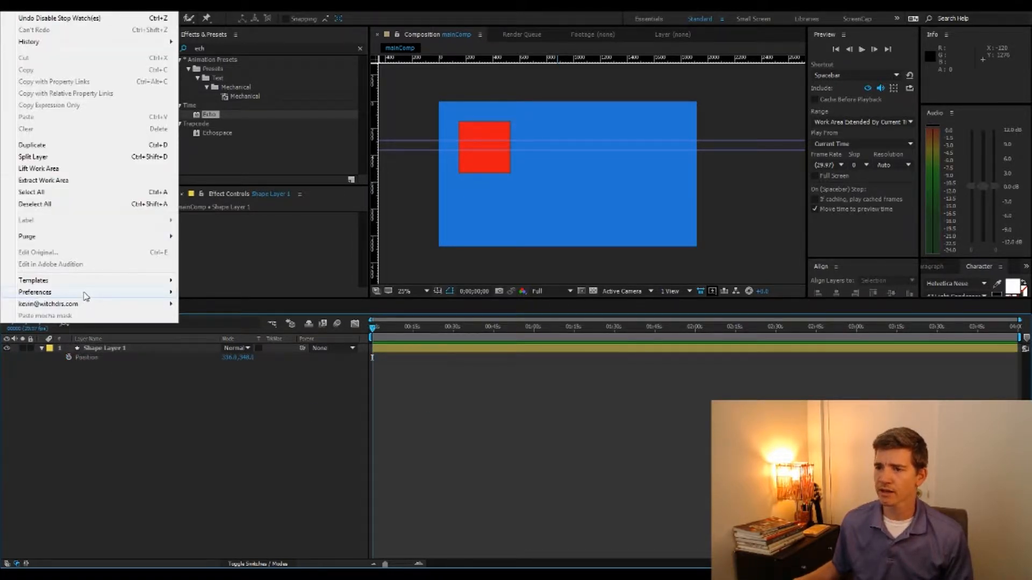
pyautogui.moveTo(86, 293)
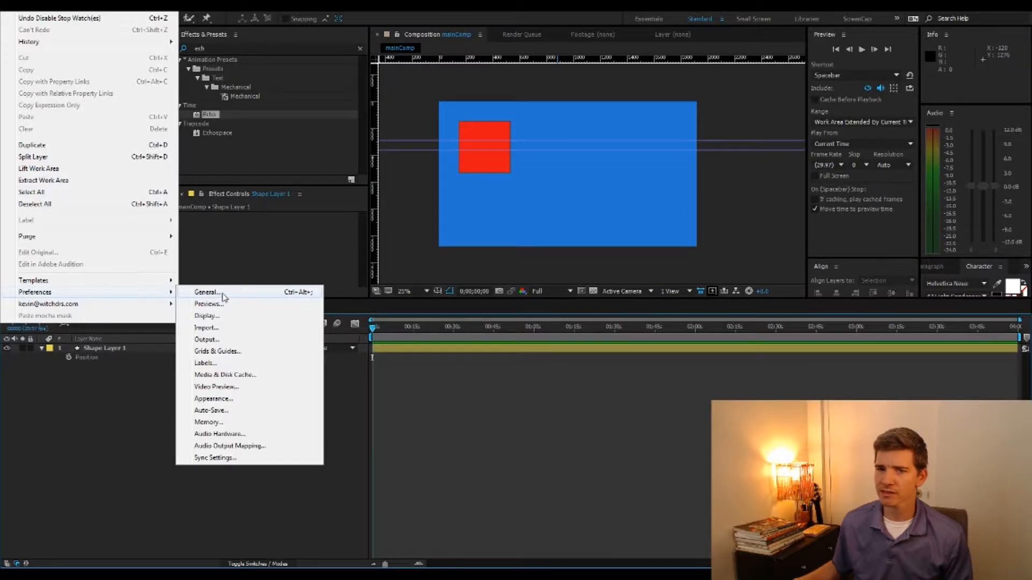
pyautogui.click(206, 292)
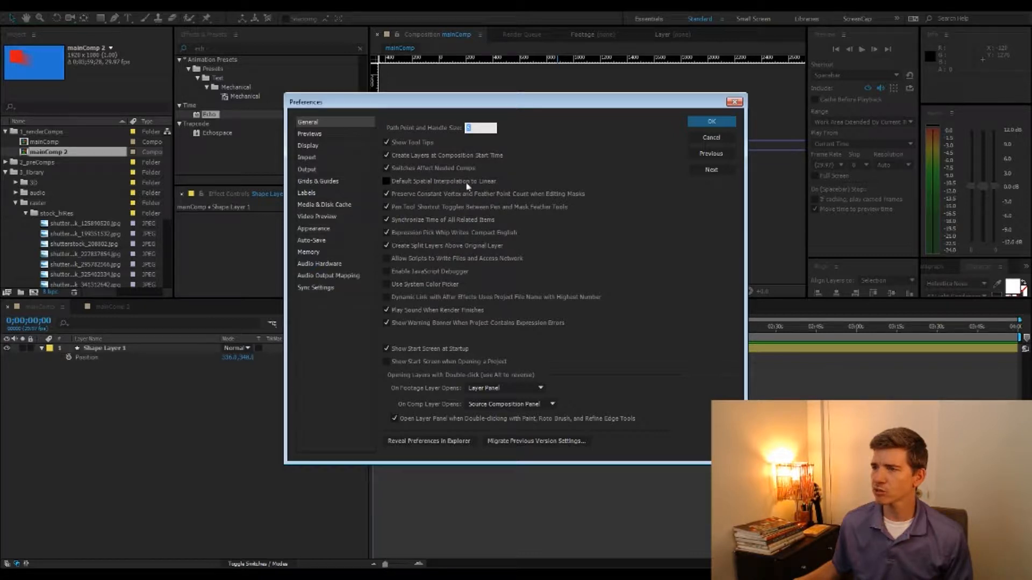
pyautogui.click(482, 183)
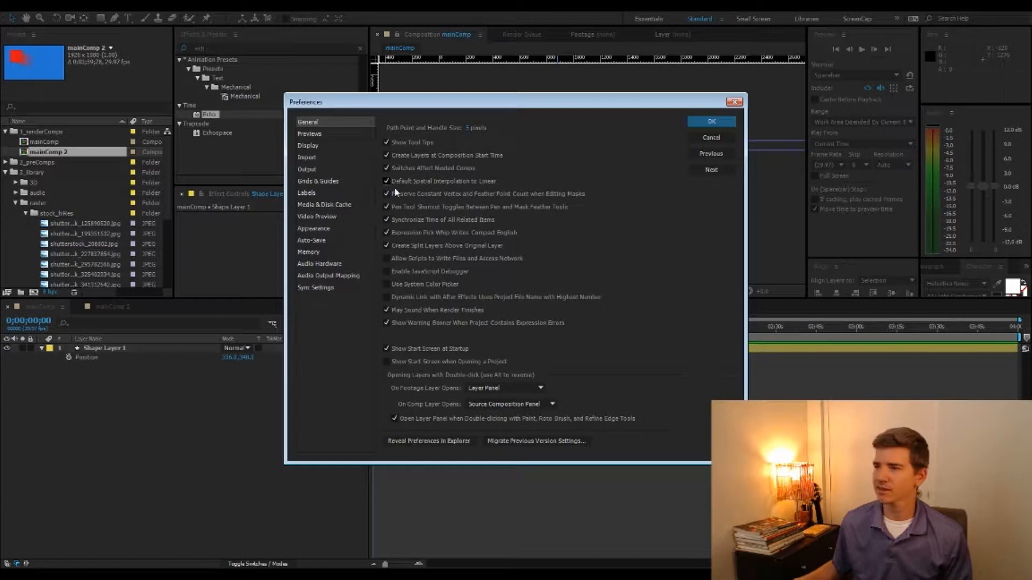
pyautogui.click(720, 125)
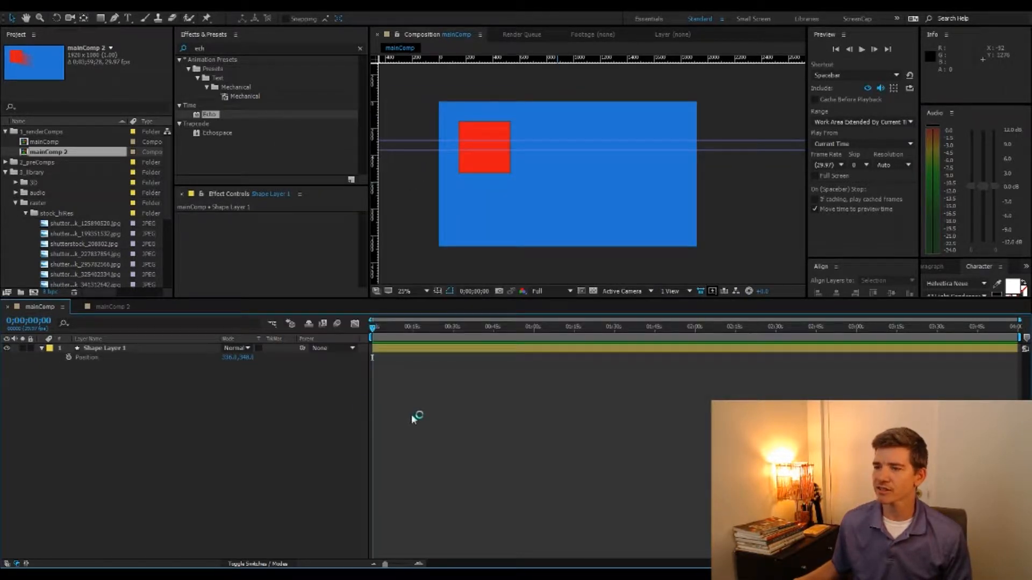
# Step: Keyframe Shape Layer 1's Position from the first frame, moving it across to X 844 and down to Y 717 at 0;00;28;28
pyautogui.click(89, 350)
pyautogui.click(68, 357)
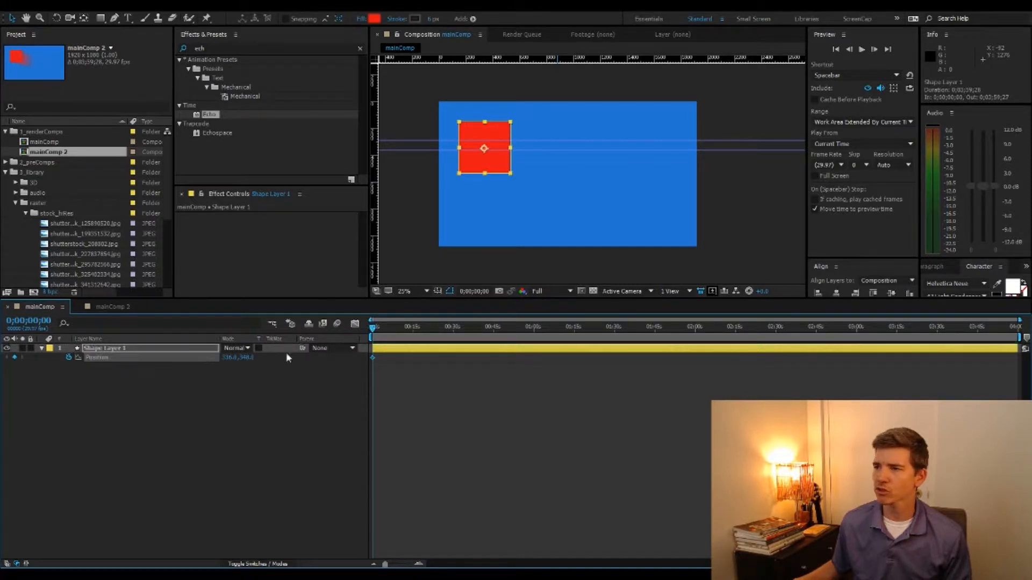
pyautogui.moveTo(231, 357); pyautogui.dragTo(511, 370)
pyautogui.press('space')
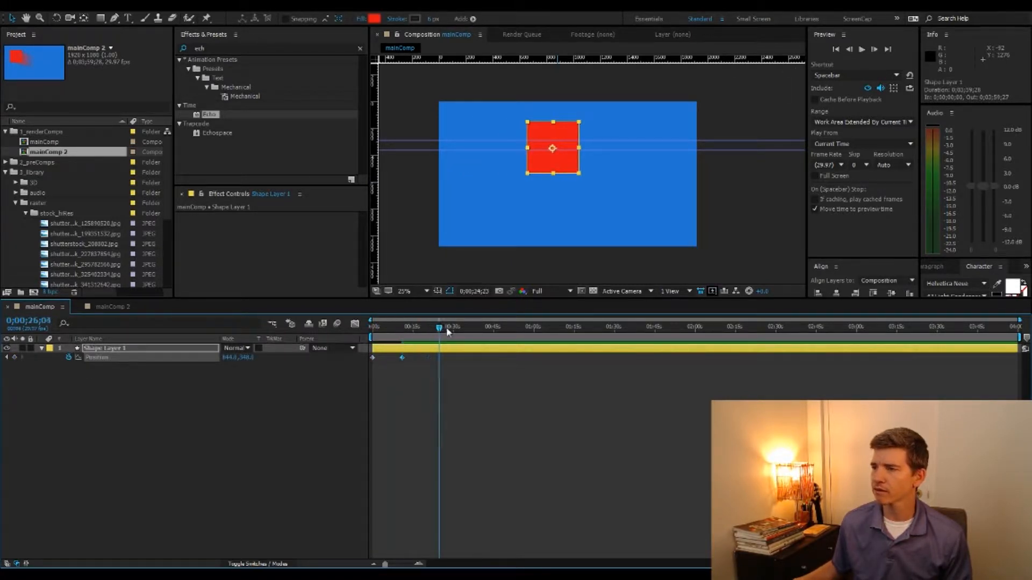
pyautogui.moveTo(248, 357); pyautogui.dragTo(428, 396)
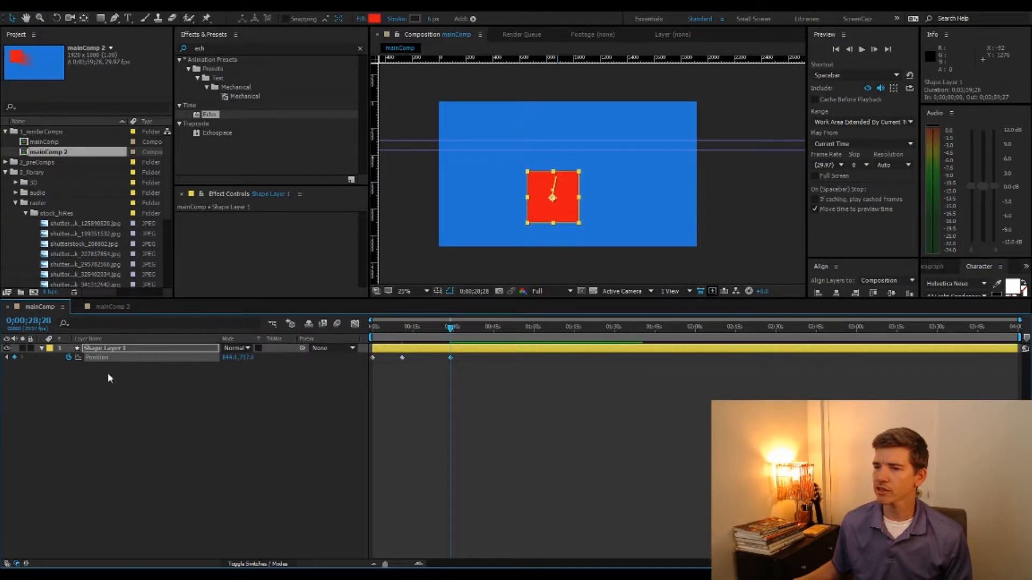
pyautogui.click(179, 462)
pyautogui.click(124, 349)
pyautogui.click(163, 413)
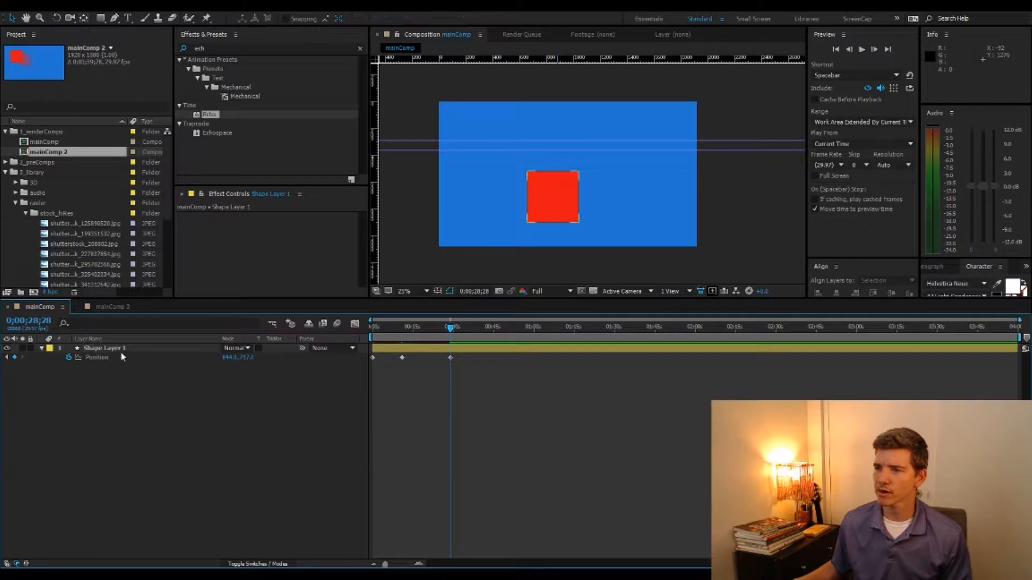
pyautogui.moveTo(445, 327); pyautogui.dragTo(360, 330)
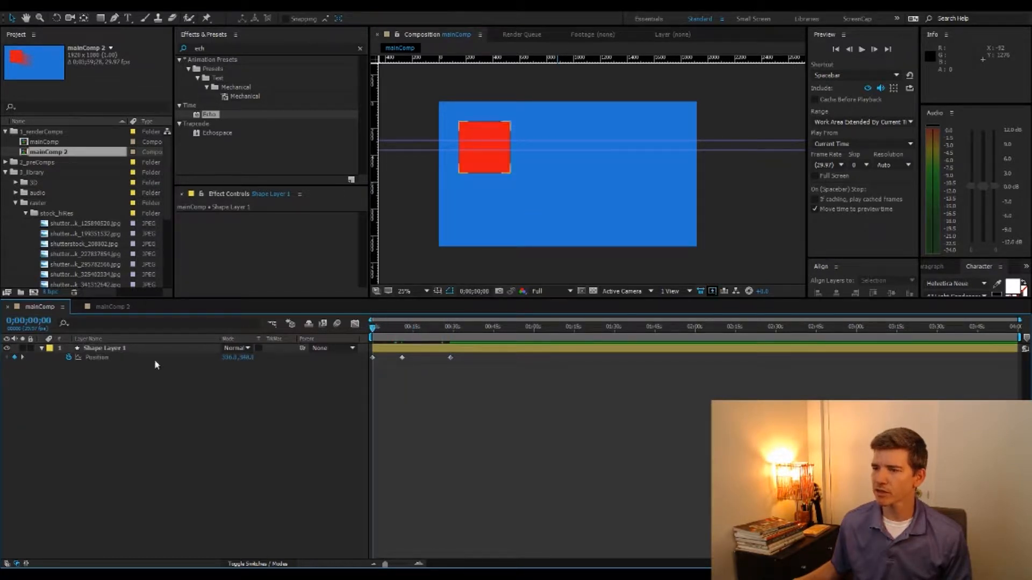
# Step: Delete Shape Layer 1 and create a new red solid with the default settings
pyautogui.click(105, 356)
pyautogui.click(133, 421)
pyautogui.click(107, 347)
pyautogui.press('Delete')
pyautogui.hotkey('ctrl', 'y')
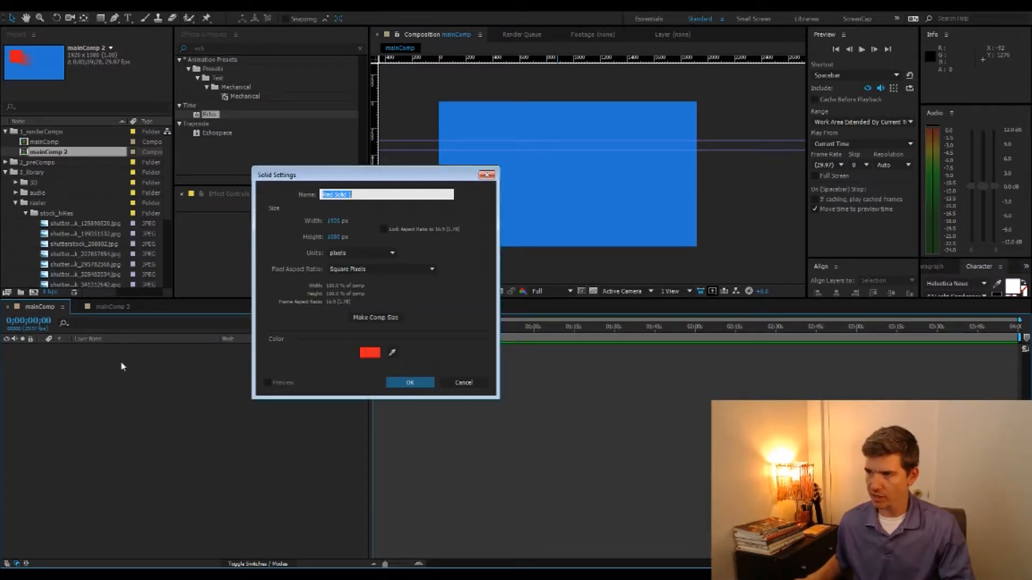
pyautogui.press('Return')
# Step: Scale the red solid to 25% and move it to about 312, 494 in the composition
pyautogui.press('s')
pyautogui.moveTo(241, 358); pyautogui.dragTo(198, 356)
pyautogui.moveTo(558, 175); pyautogui.dragTo(451, 176)
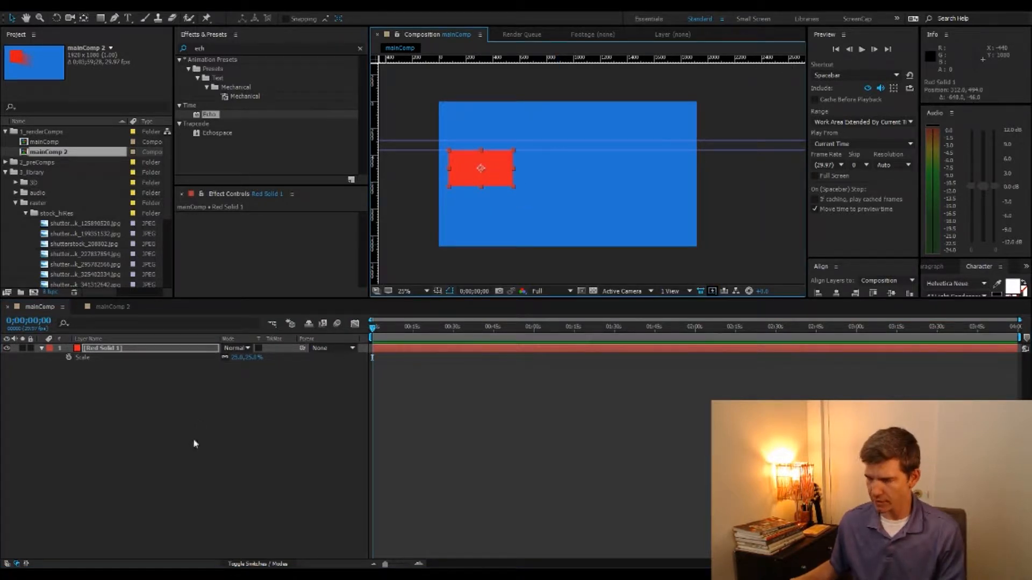
# Step: Keyframe the red solid's Position at the first frame, at X 771 at 0;00;06;00, and at a changed Y value a few seconds on
pyautogui.press('p')
pyautogui.click(69, 357)
pyautogui.moveTo(373, 327); pyautogui.dragTo(389, 328)
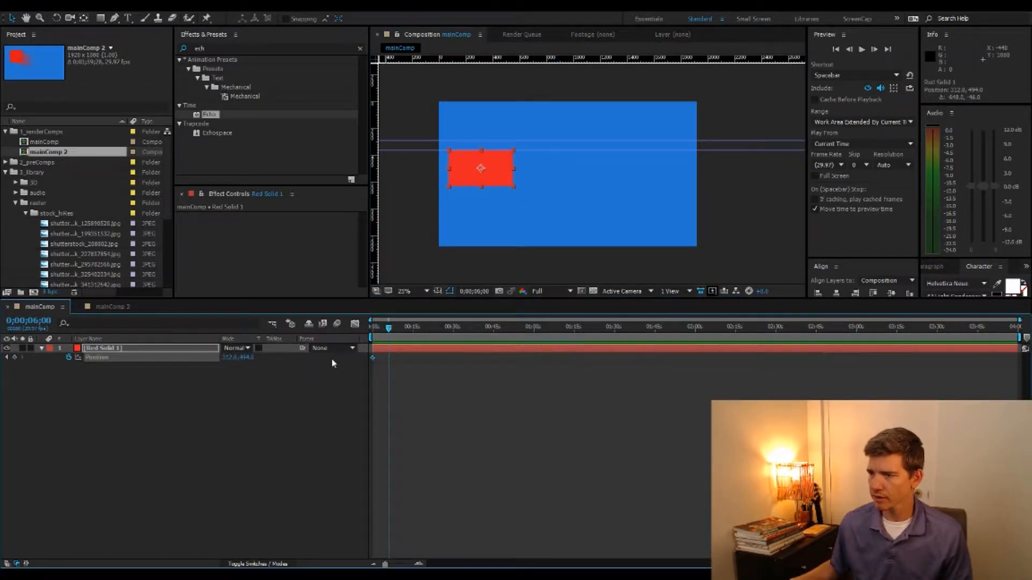
pyautogui.moveTo(226, 363); pyautogui.dragTo(473, 364)
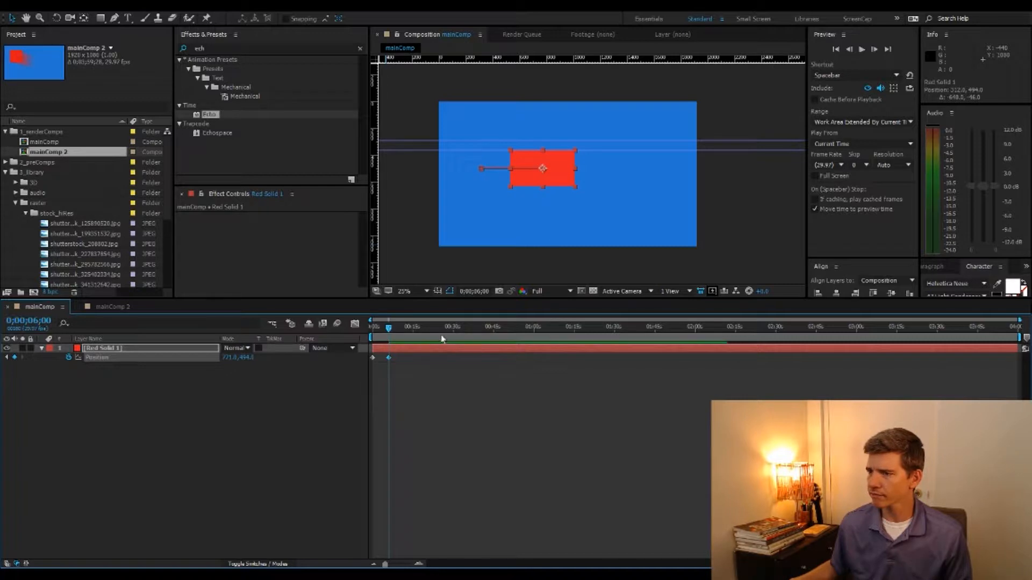
pyautogui.moveTo(388, 331); pyautogui.dragTo(403, 332)
pyautogui.moveTo(253, 358); pyautogui.dragTo(355, 344)
pyautogui.click(272, 467)
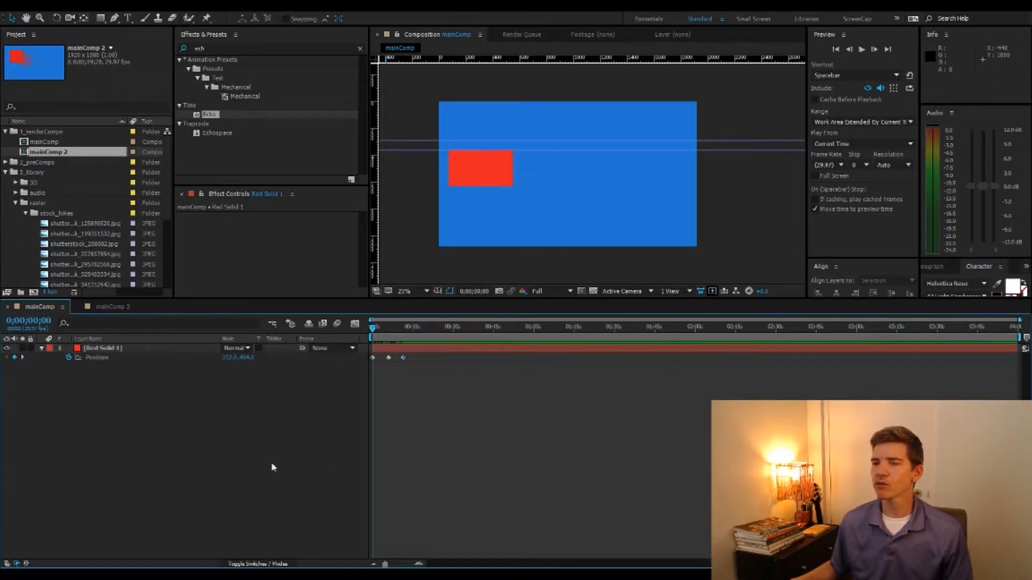
# Step: Switch to mainComp 2 and reveal Shape Layer 1's Position keyframes at the first frame
pyautogui.click(105, 308)
pyautogui.moveTo(424, 328); pyautogui.dragTo(372, 328)
pyautogui.click(110, 347)
pyautogui.press('p')
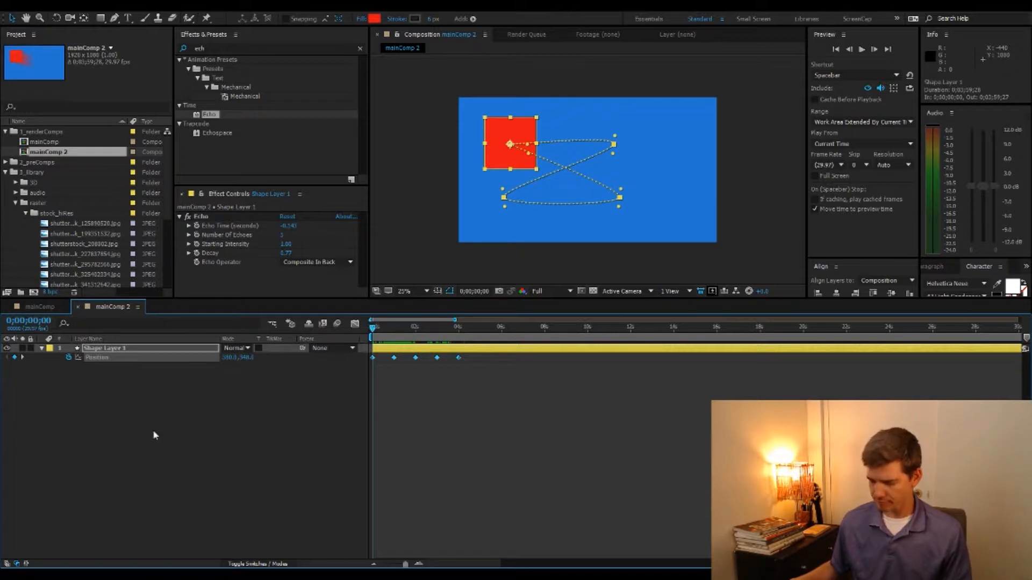
# Step: Make the composition viewer taller and show Shape Layer 1's whole motion path at 25% magnification
pyautogui.click(156, 435)
pyautogui.press('.')
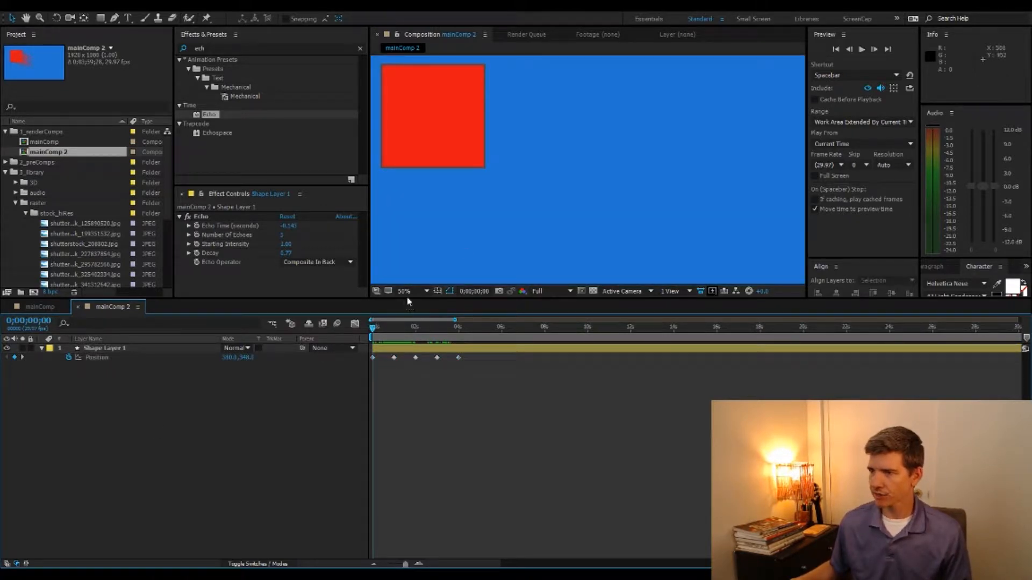
pyautogui.moveTo(409, 296); pyautogui.dragTo(409, 383)
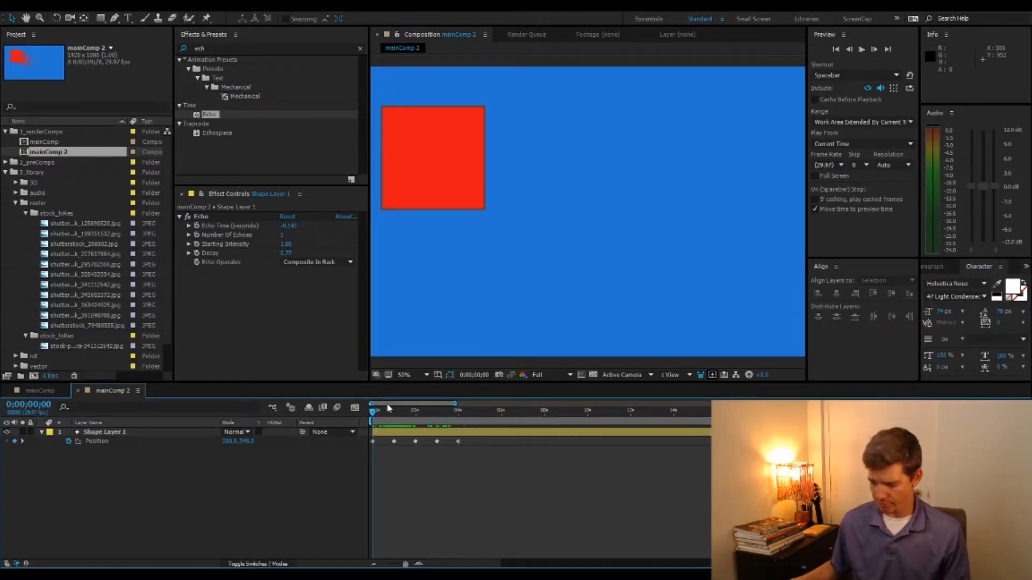
pyautogui.press(',')
pyautogui.click(146, 441)
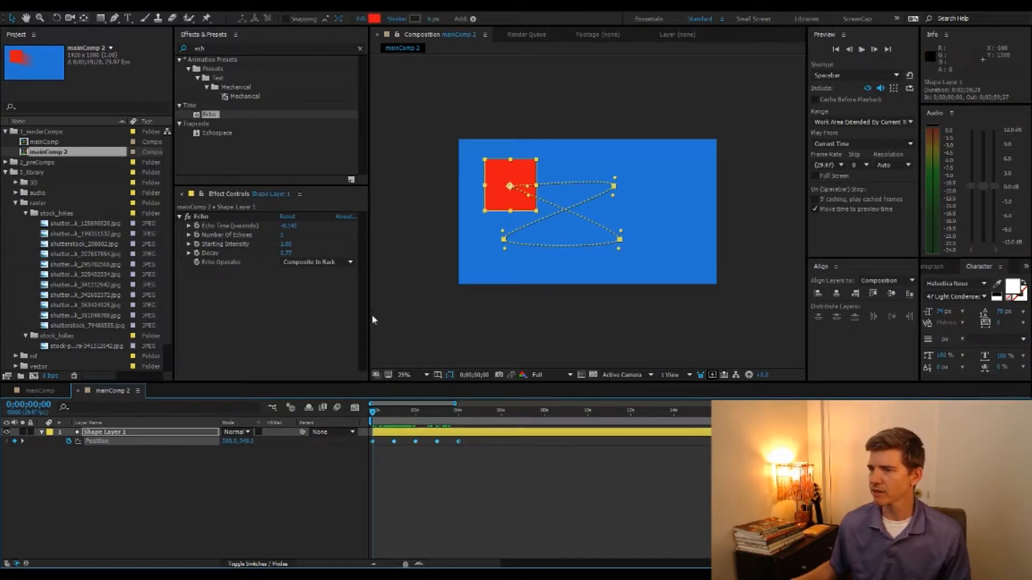
# Step: Turn off the Echo effect on Shape Layer 1 and scrub through its animation
pyautogui.moveTo(376, 413); pyautogui.dragTo(417, 412)
pyautogui.click(188, 216)
pyautogui.click(461, 502)
pyautogui.click(461, 412)
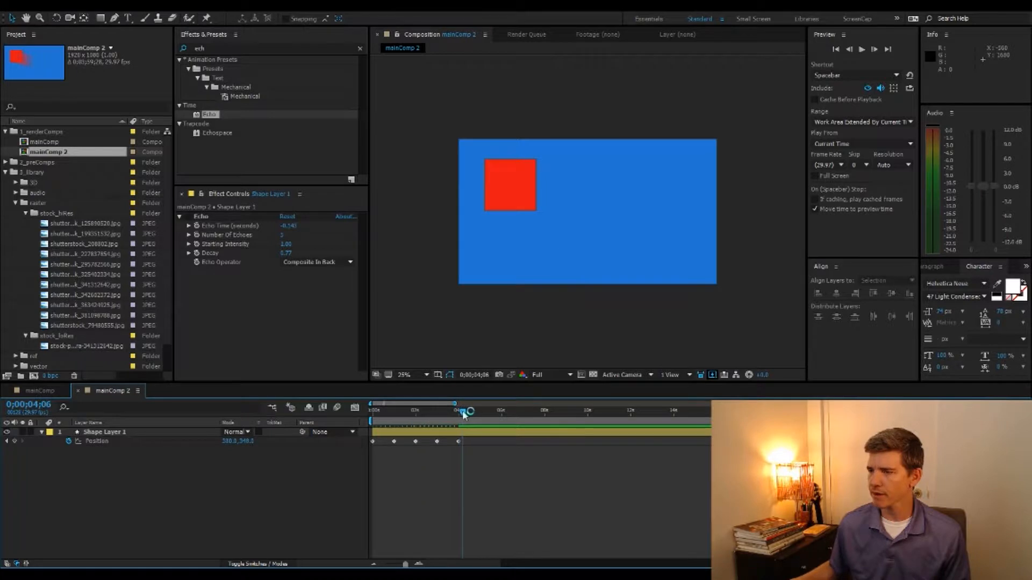
pyautogui.click(373, 412)
pyautogui.moveTo(374, 412); pyautogui.dragTo(411, 410)
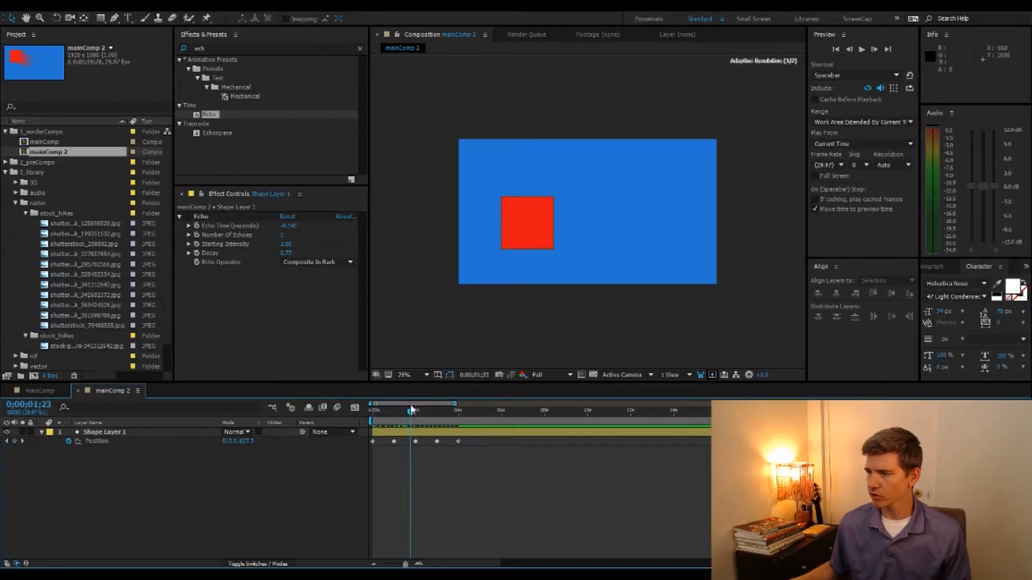
# Step: Set the spatial interpolation of all Shape Layer 1's Position keyframes to Linear and scrub through the animation
pyautogui.click(134, 442)
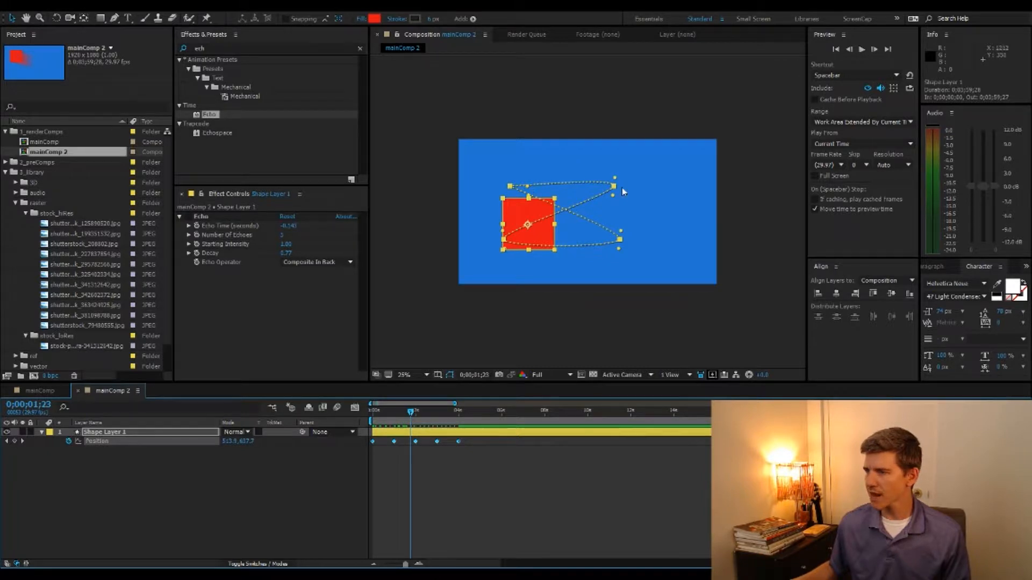
pyautogui.click(493, 502)
pyautogui.click(120, 441)
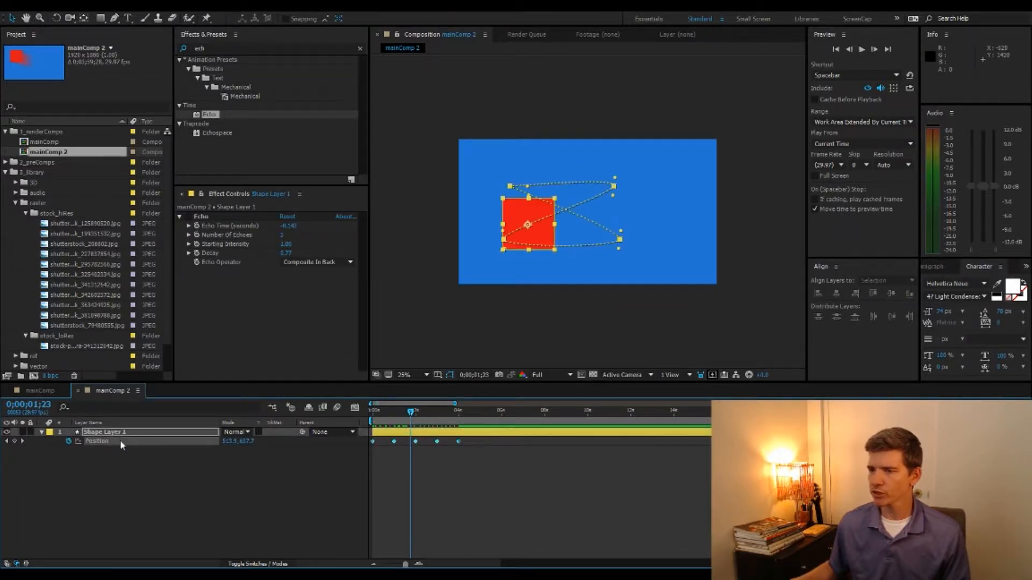
pyautogui.moveTo(414, 412); pyautogui.dragTo(419, 413)
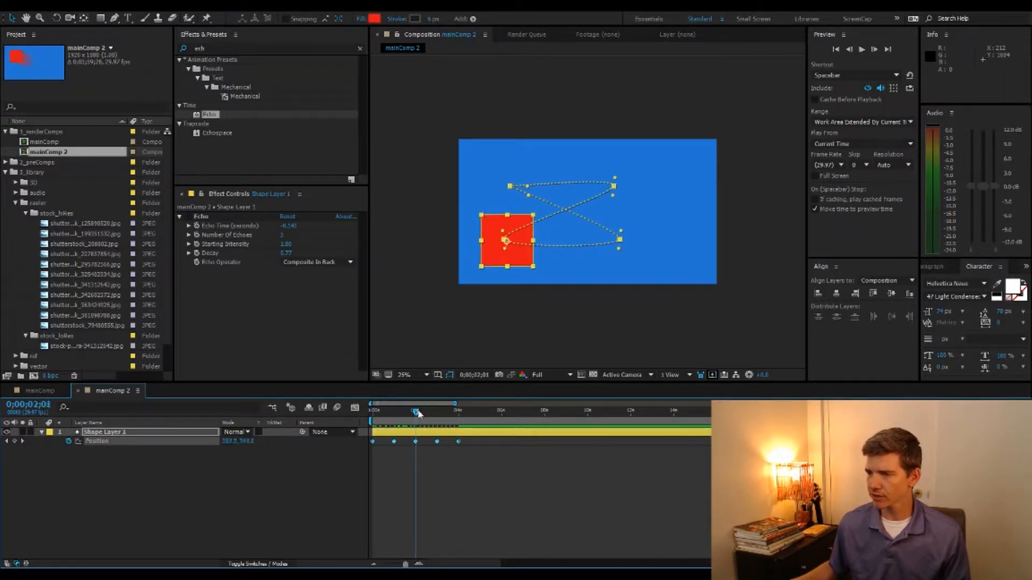
pyautogui.rightClick(416, 442)
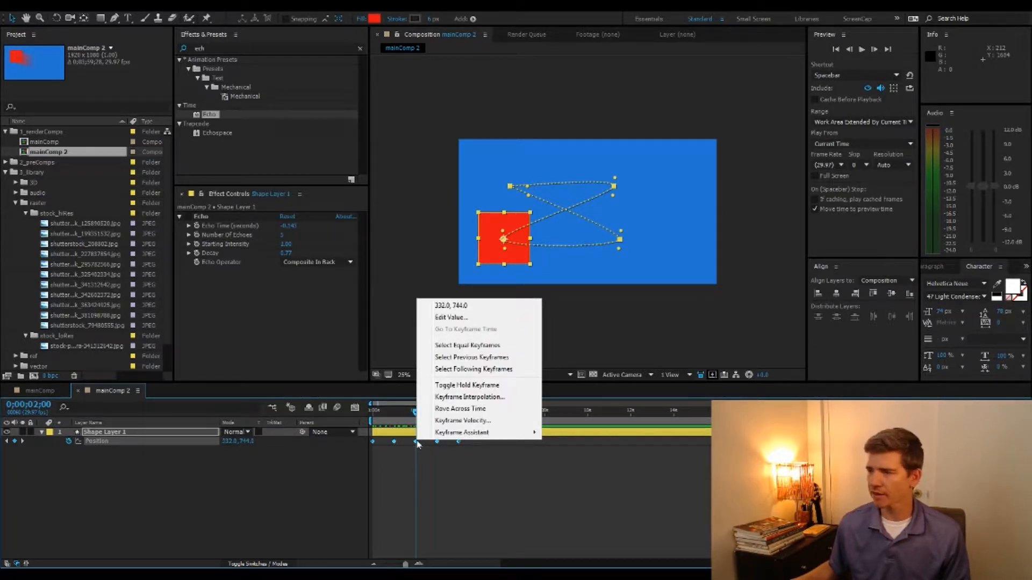
pyautogui.click(453, 398)
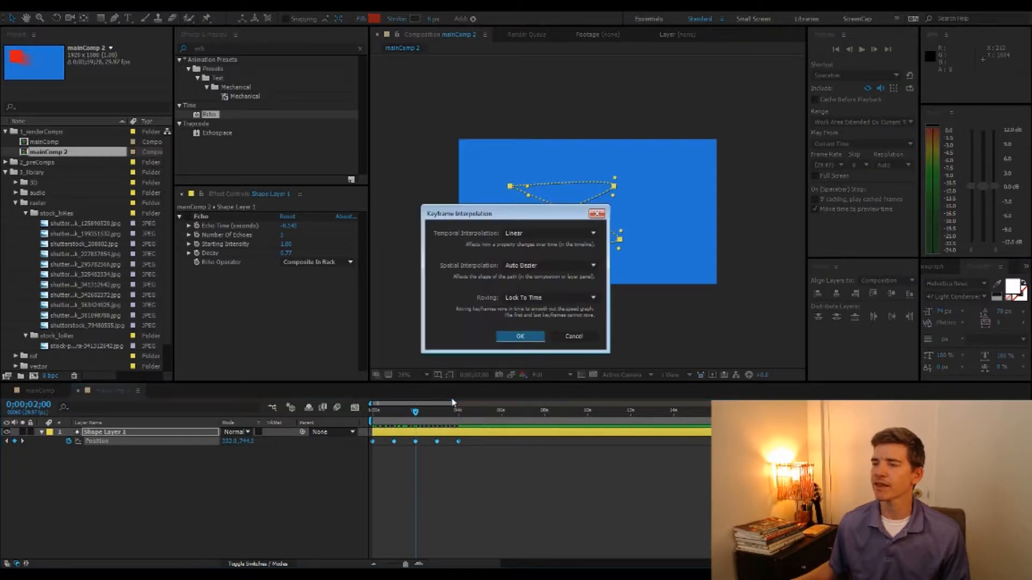
pyautogui.moveTo(491, 215); pyautogui.dragTo(454, 224)
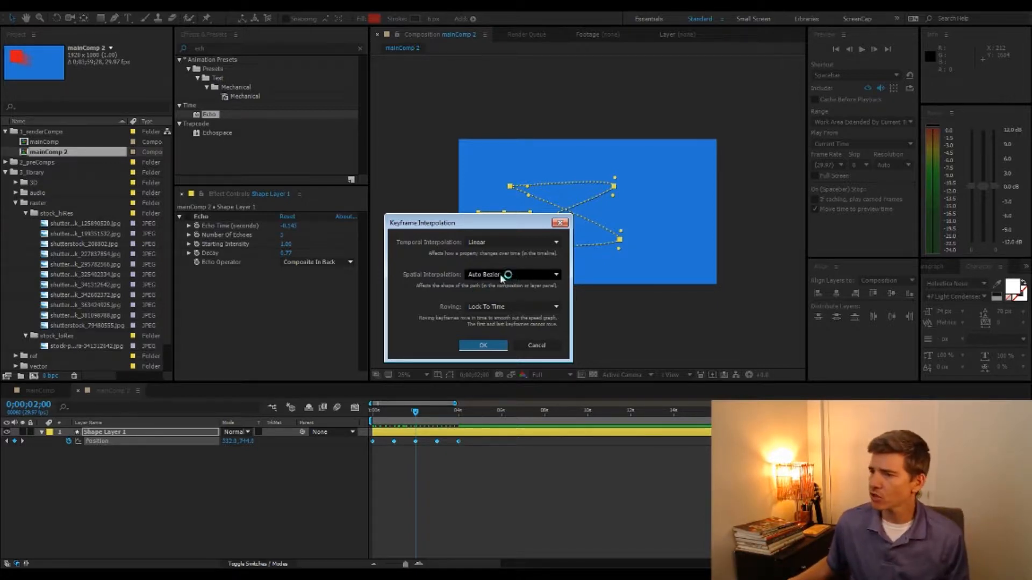
pyautogui.click(555, 275)
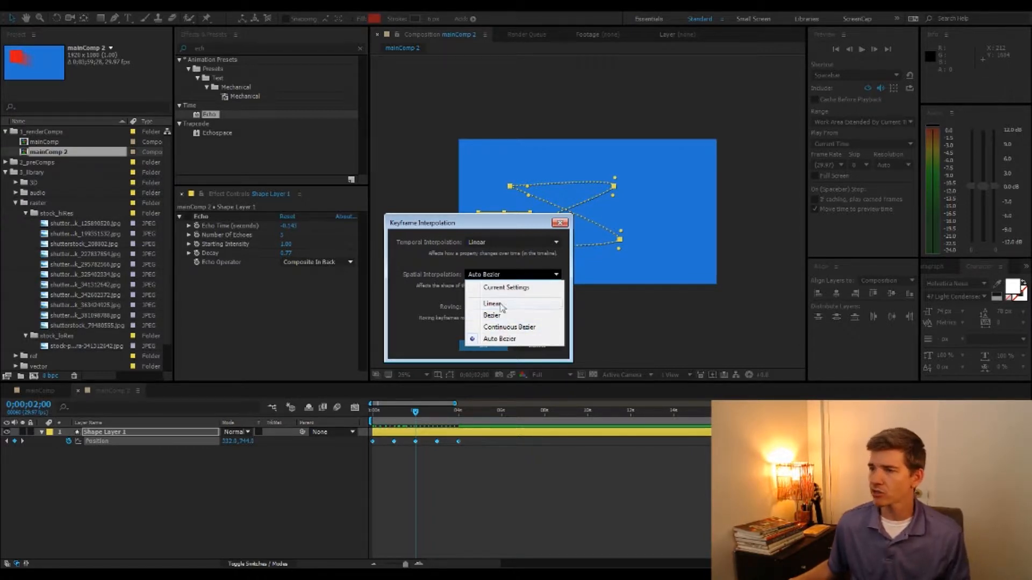
pyautogui.click(501, 304)
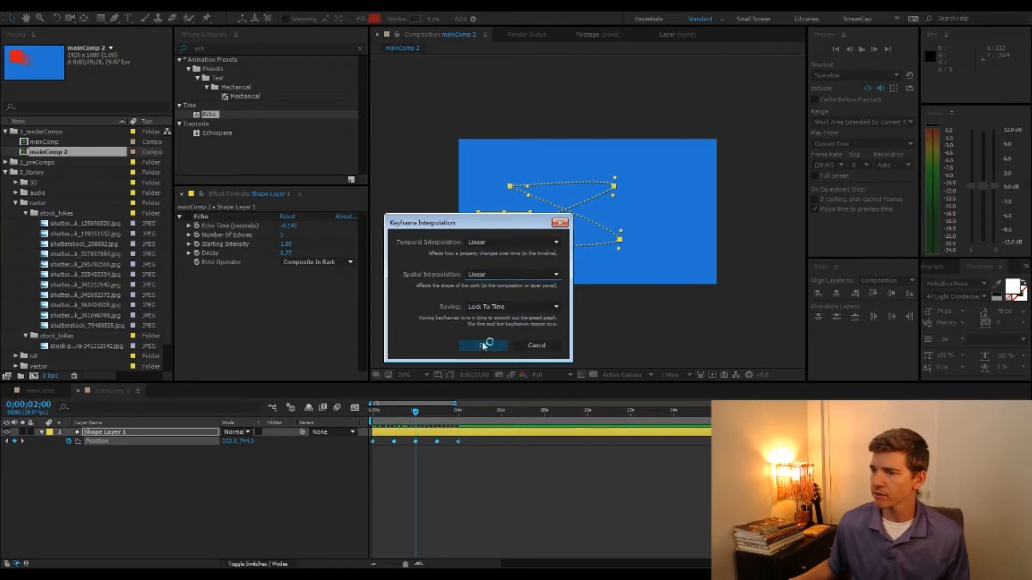
pyautogui.click(483, 345)
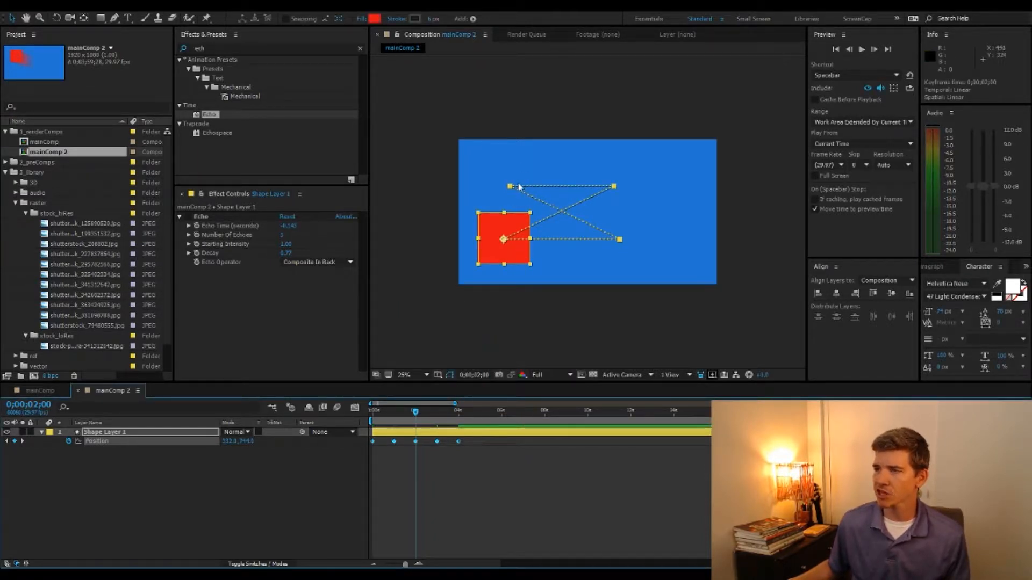
pyautogui.moveTo(387, 414); pyautogui.dragTo(438, 403)
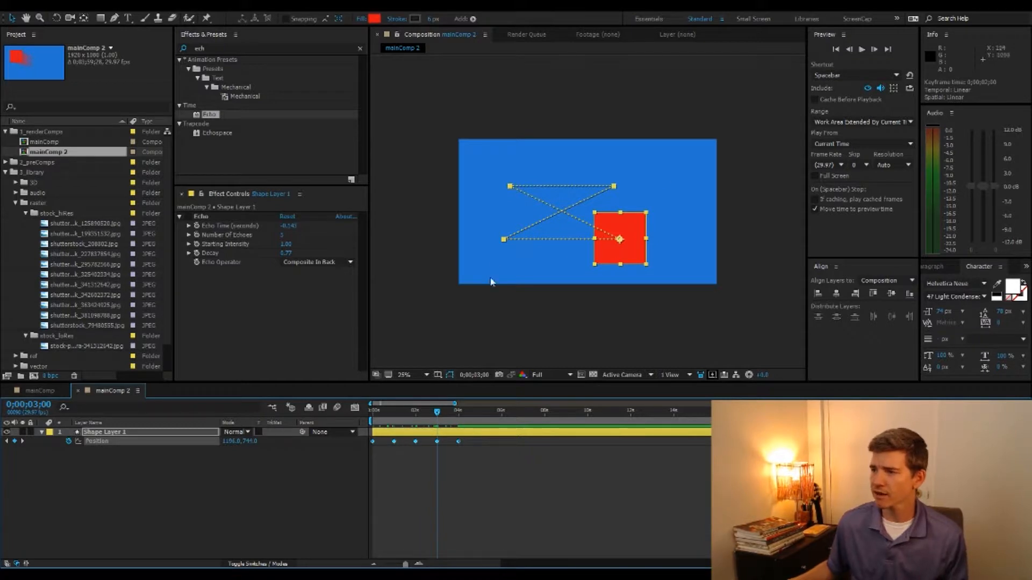
pyautogui.click(520, 452)
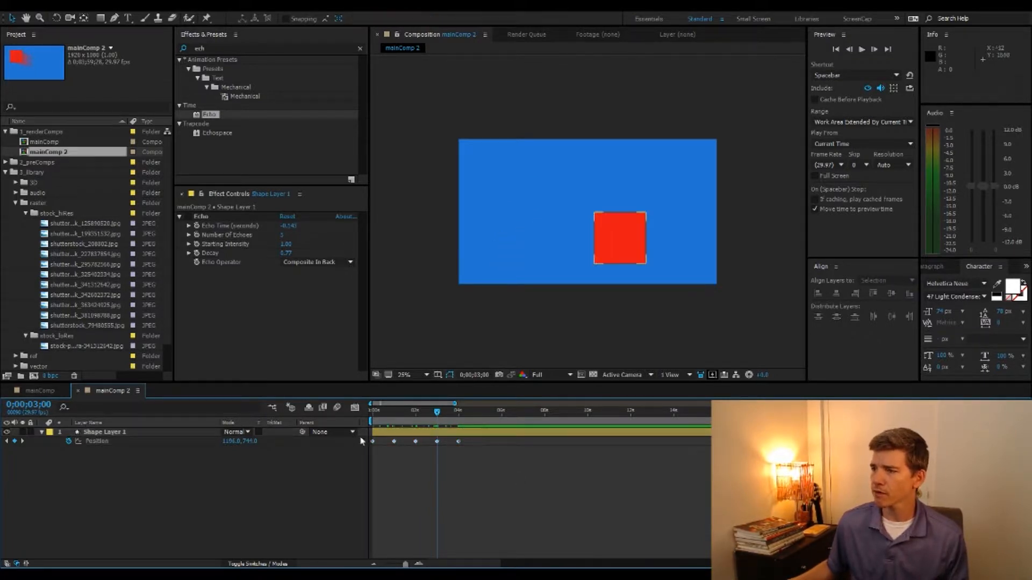
# Step: With the Convert Vertex tool, curve the motion path at all of Shape Layer 1's Position keyframes and turn them back into straight corners
pyautogui.click(120, 446)
pyautogui.press('g')
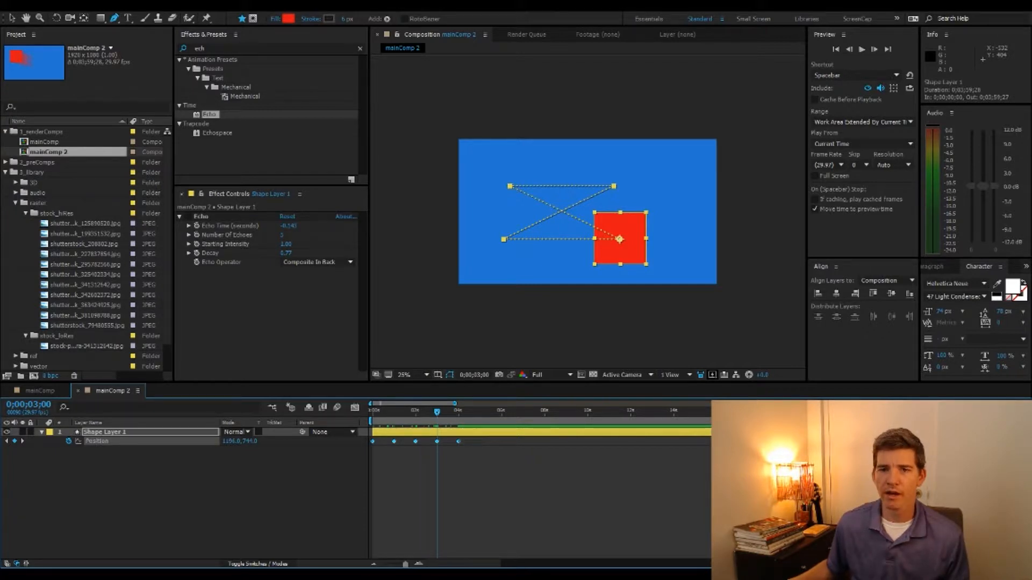
pyautogui.moveTo(115, 18); pyautogui.dragTo(150, 56)
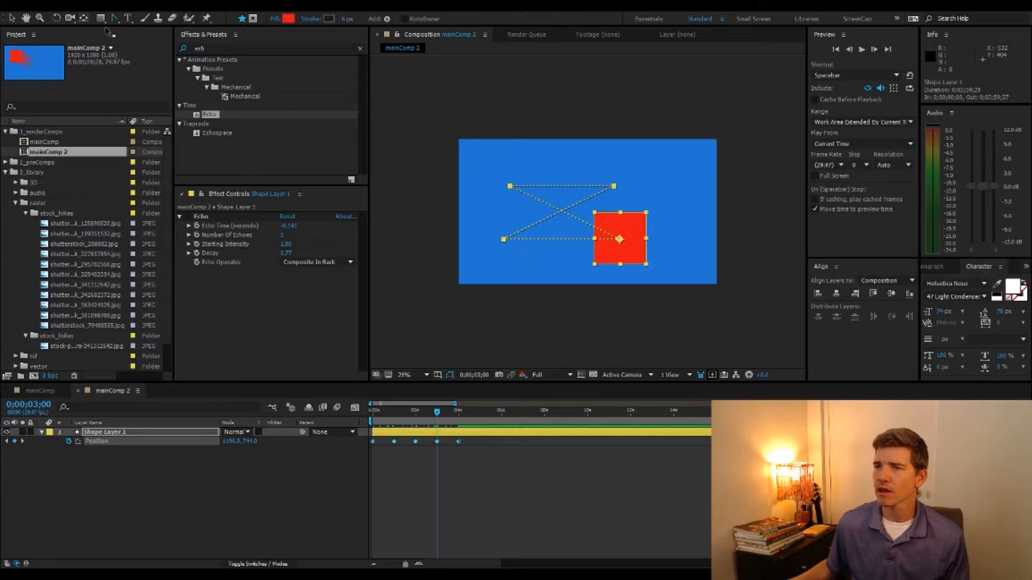
pyautogui.moveTo(114, 20); pyautogui.dragTo(179, 51)
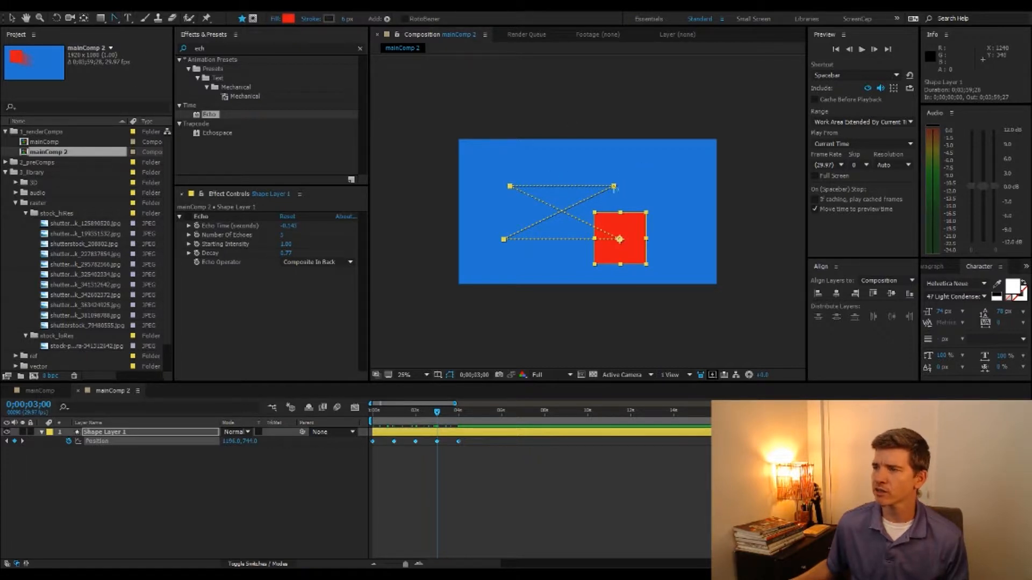
pyautogui.press('.')
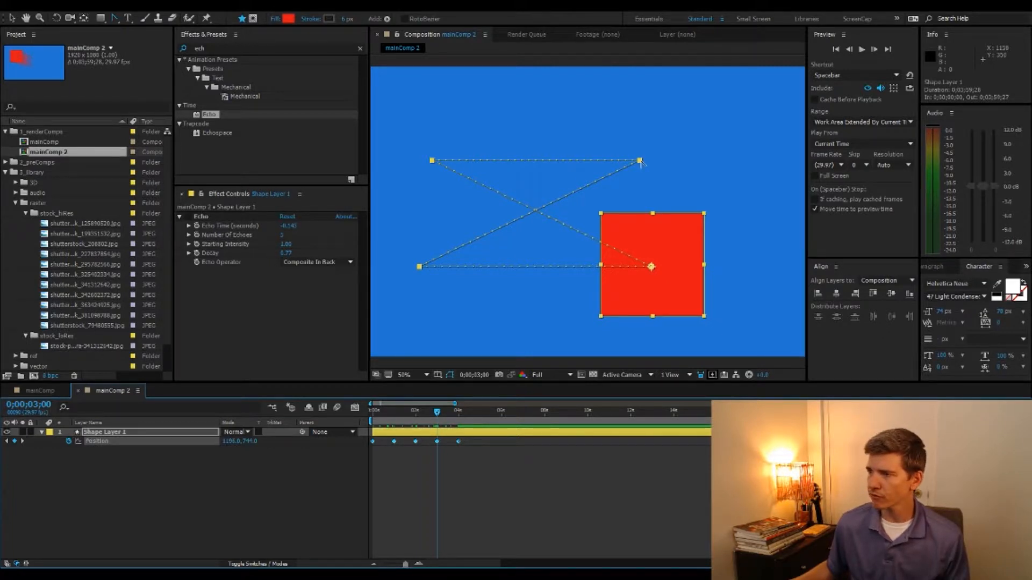
pyautogui.moveTo(639, 161); pyautogui.dragTo(676, 225)
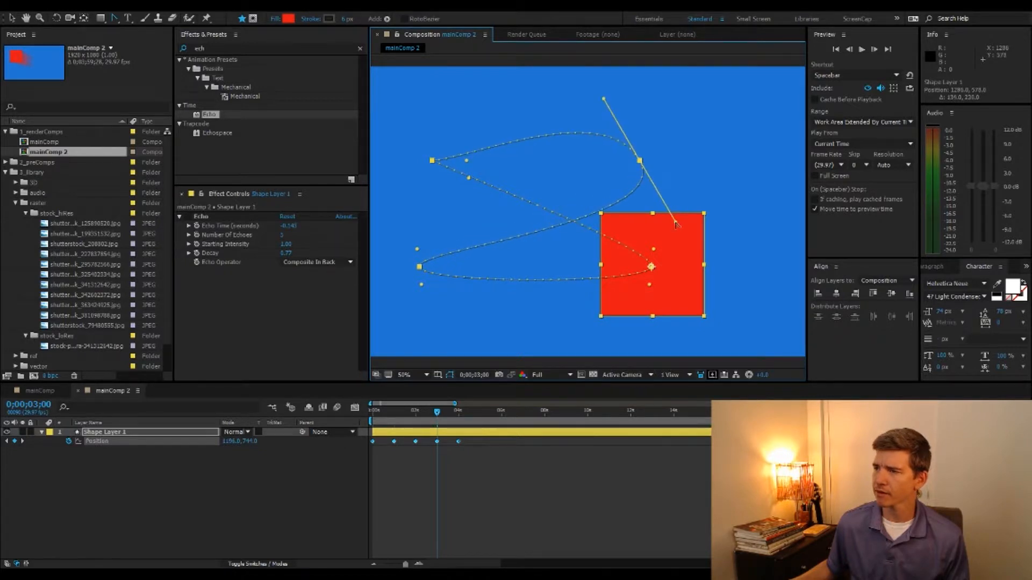
pyautogui.keyDown('ctrl'); pyautogui.click(650, 267); pyautogui.keyUp('ctrl')
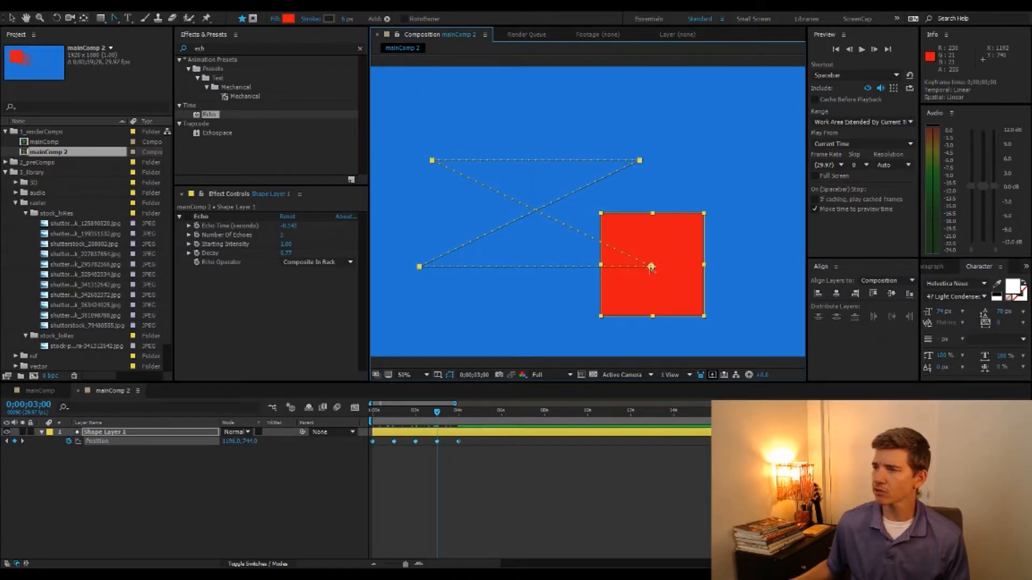
# Step: Curve the motion path only at its upper-right keyframe with the Convert Vertex tool and scrub through the animation
pyautogui.click(503, 469)
pyautogui.click(436, 441)
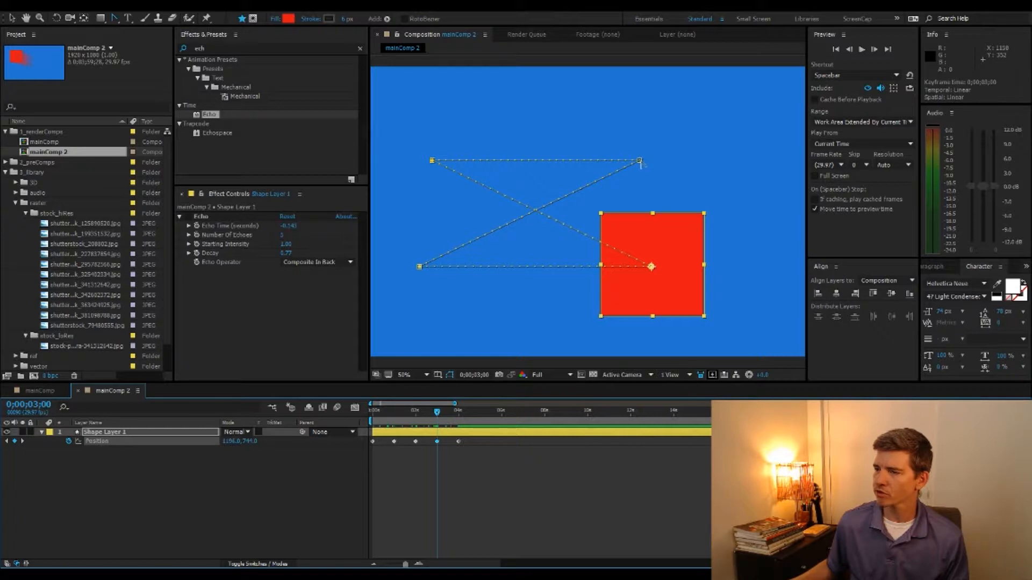
pyautogui.moveTo(640, 161); pyautogui.dragTo(659, 185)
pyautogui.click(495, 428)
pyautogui.click(495, 429)
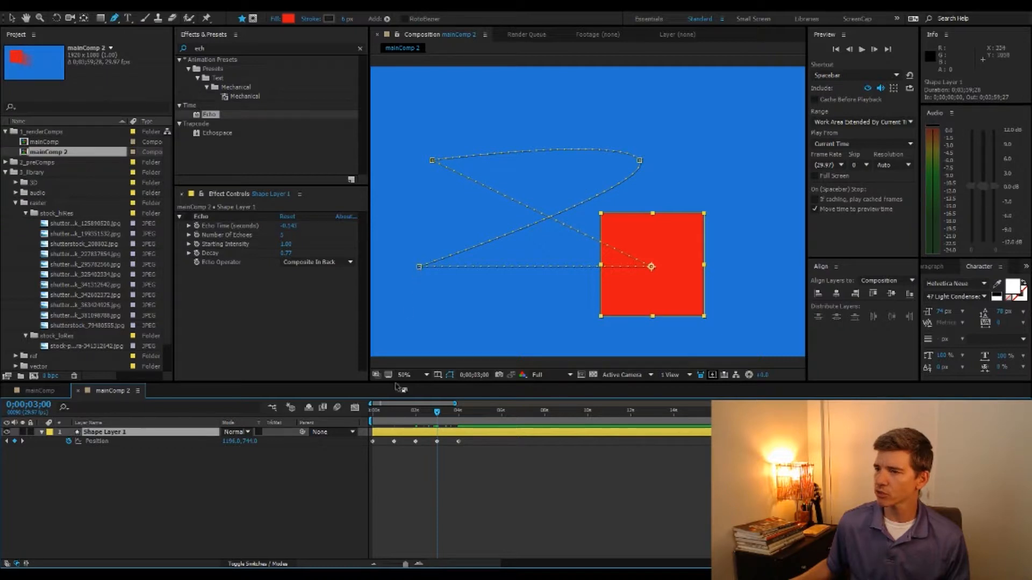
pyautogui.moveTo(377, 411); pyautogui.dragTo(453, 405)
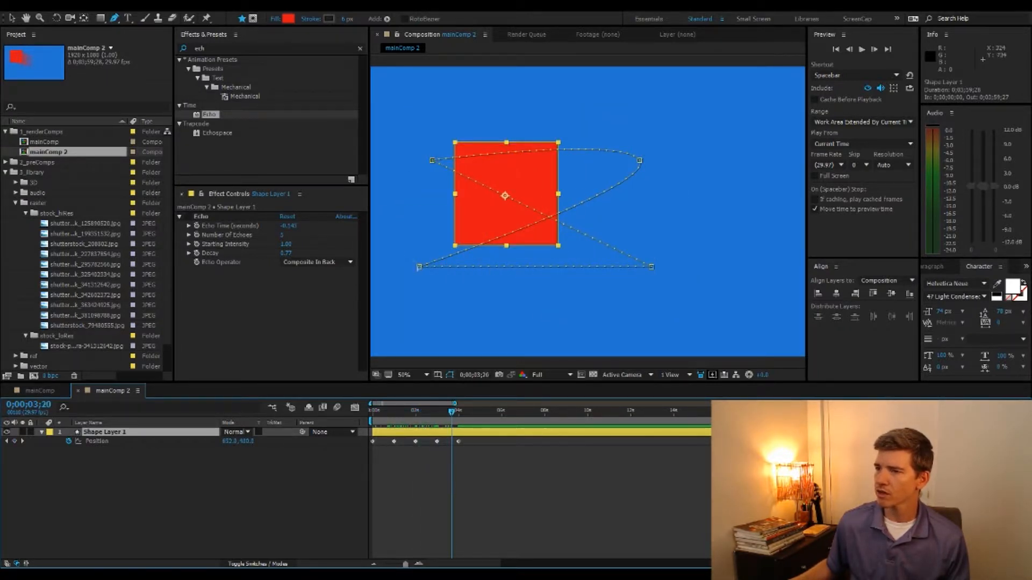
# Step: Give the path's lower-left keyframe Bezier handles, align one handle with the lower horizontal segment, and scrub through the motion
pyautogui.moveTo(419, 267); pyautogui.dragTo(420, 308)
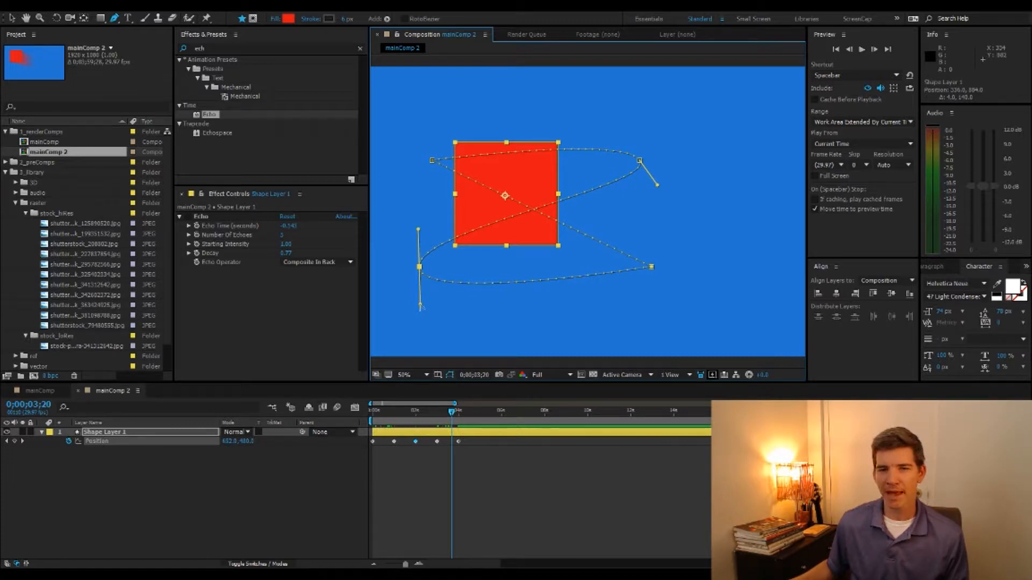
pyautogui.moveTo(421, 306); pyautogui.dragTo(490, 269)
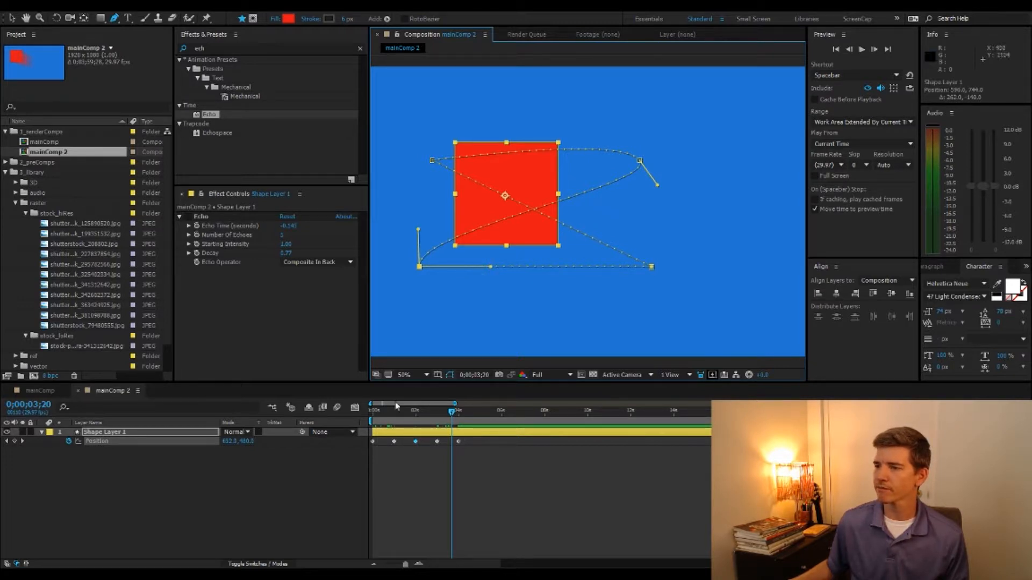
pyautogui.moveTo(373, 412); pyautogui.dragTo(452, 414)
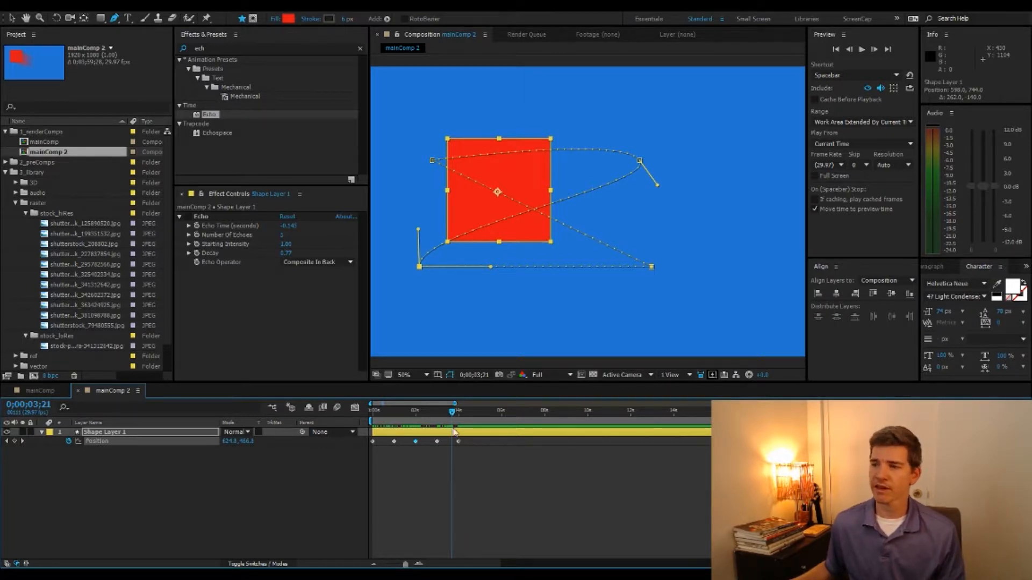
# Step: Show the Convert Vertex tool among the pen tools, and return to the Selection tool with Shape Layer 1 deselected
pyautogui.click(113, 18)
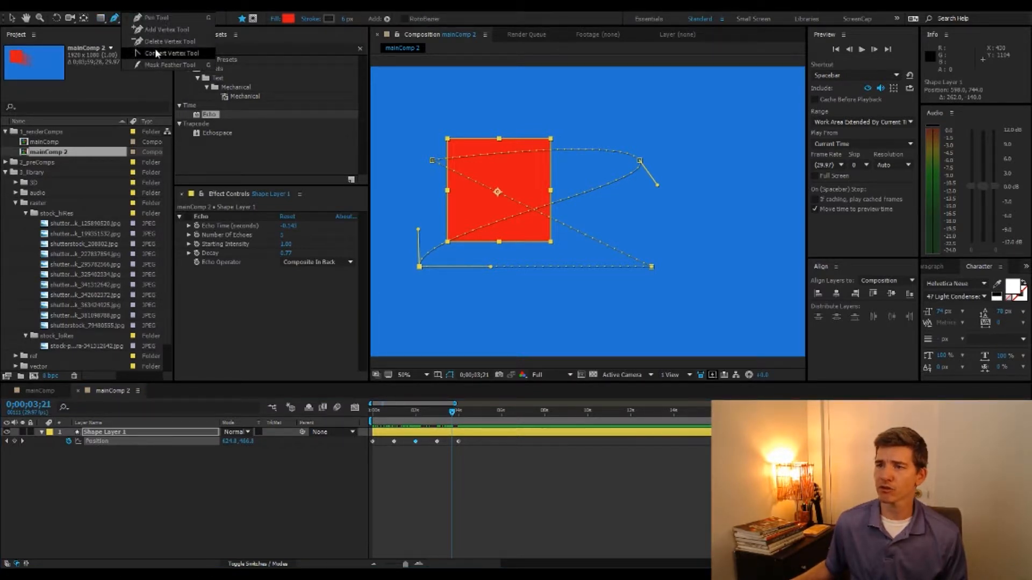
pyautogui.click(155, 48)
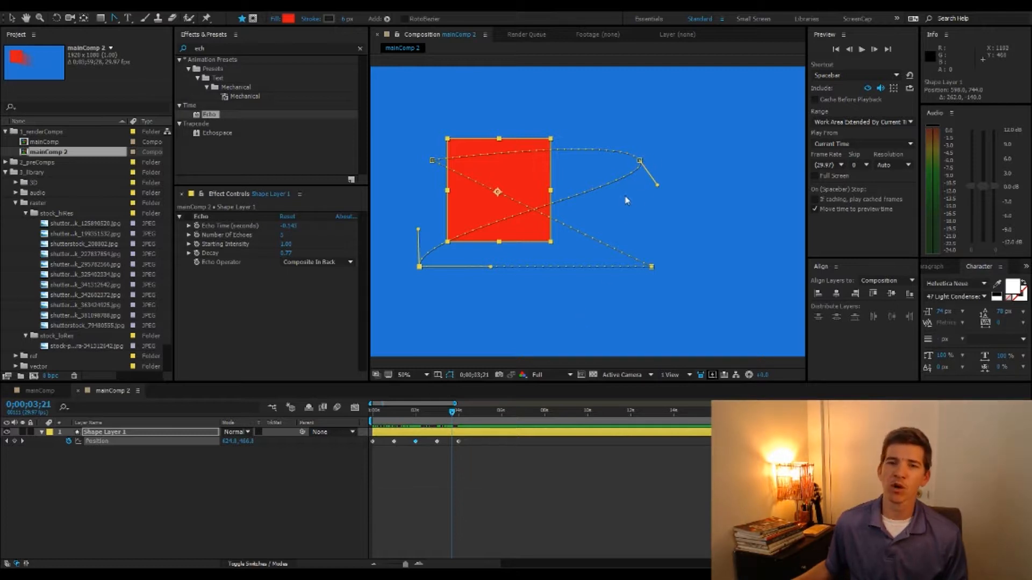
pyautogui.moveTo(462, 418)
pyautogui.mouseDown()
pyautogui.moveTo(393, 406)
pyautogui.moveTo(354, 420)
pyautogui.moveTo(477, 423)
pyautogui.mouseUp()
pyautogui.click(203, 494)
pyautogui.press('v')
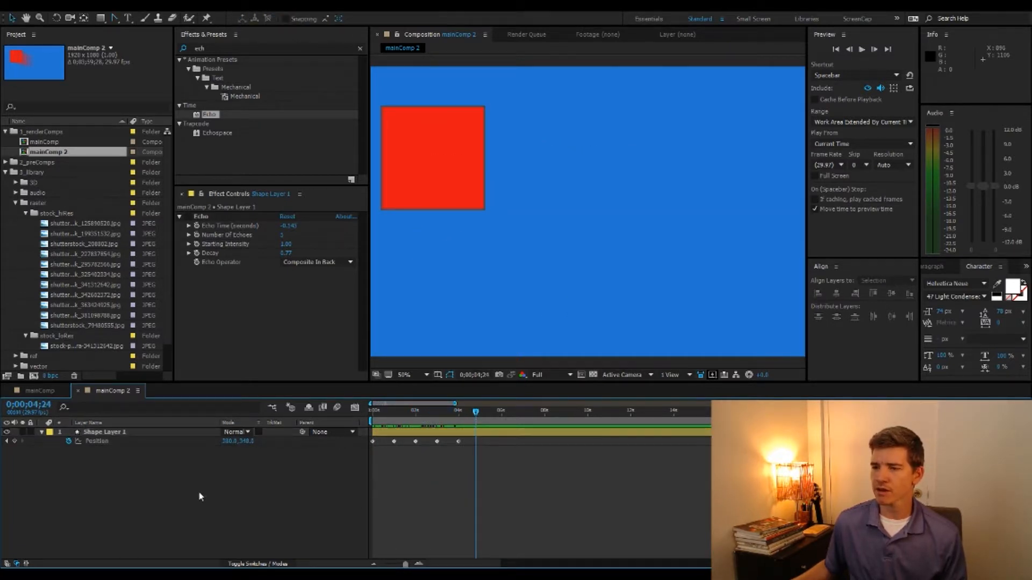
pyautogui.click(112, 433)
pyautogui.click(133, 471)
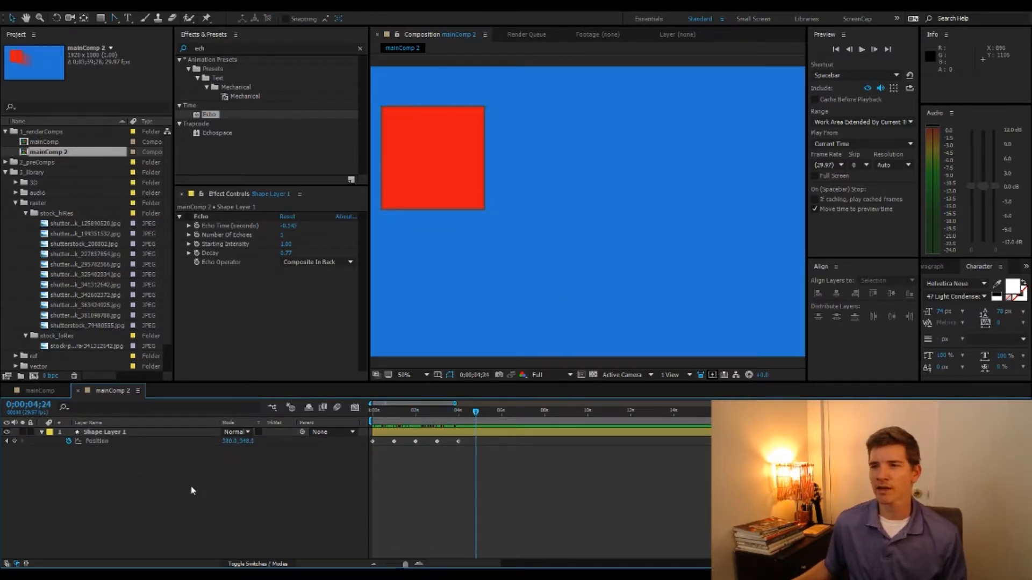
# Step: Switch to mainComp and delete the last Position keyframe of Red Solid 1
pyautogui.click(48, 142)
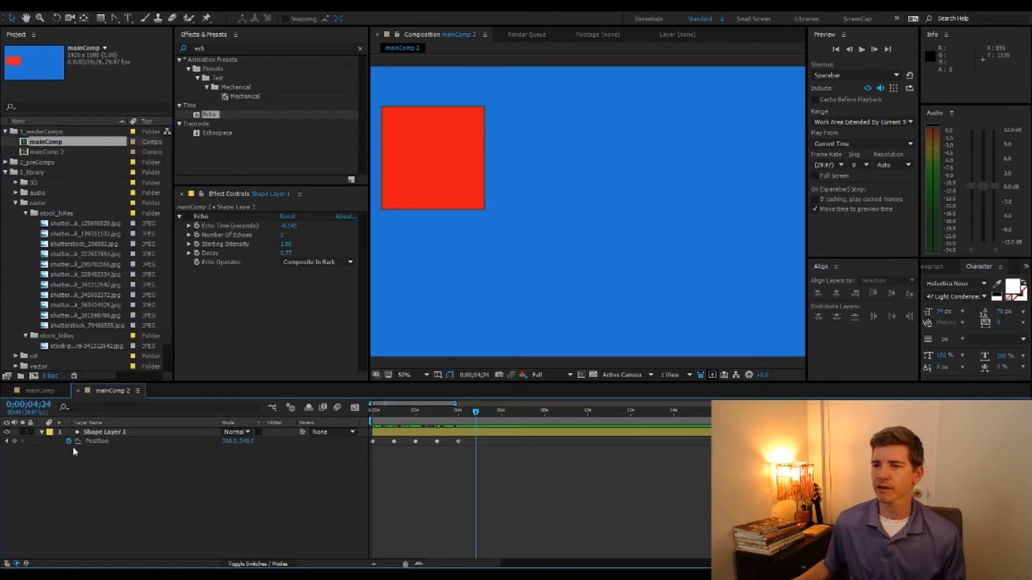
pyautogui.click(48, 390)
pyautogui.moveTo(392, 413); pyautogui.dragTo(396, 412)
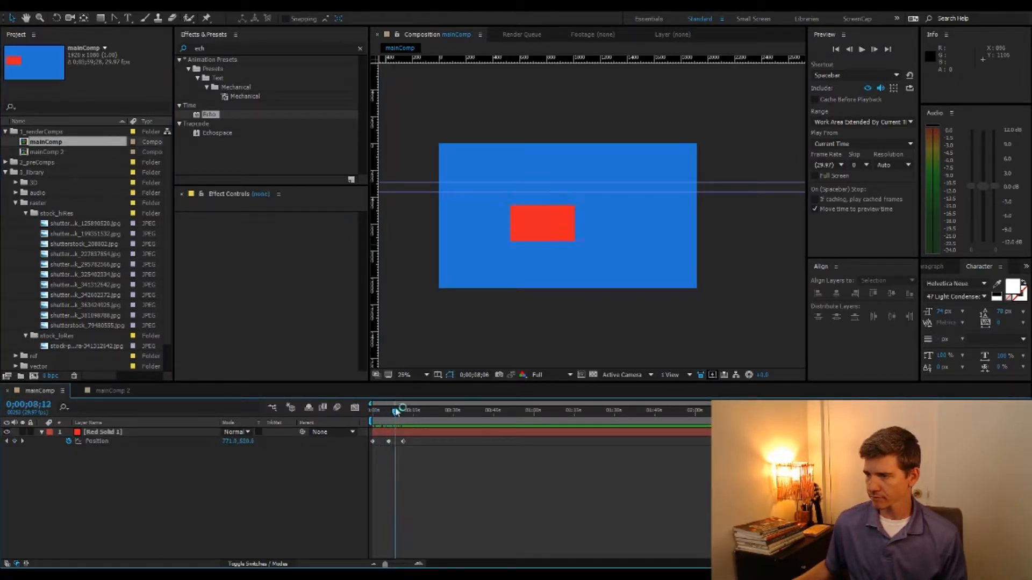
pyautogui.click(403, 442)
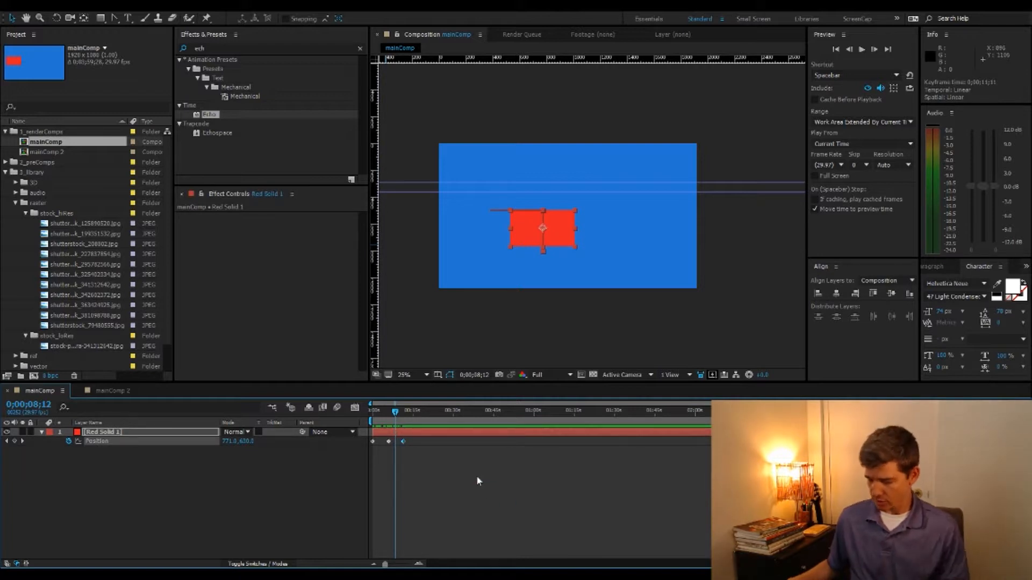
pyautogui.press('.')
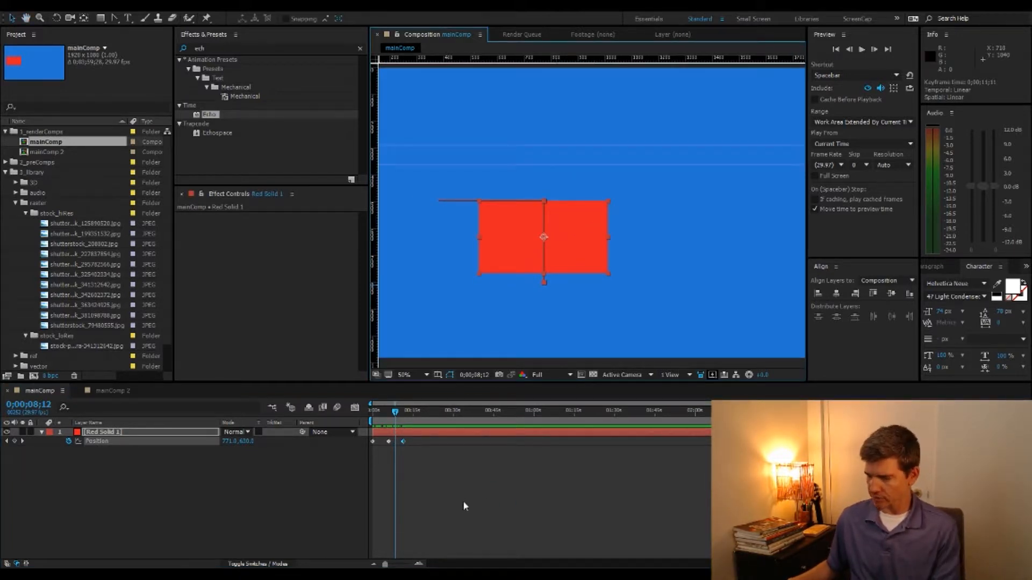
pyautogui.press('Delete')
# Step: Add a Position keyframe to Red Solid 1 at 0;00;05;00
pyautogui.moveTo(395, 412)
pyautogui.mouseDown()
pyautogui.moveTo(367, 412)
pyautogui.moveTo(385, 410)
pyautogui.mouseUp()
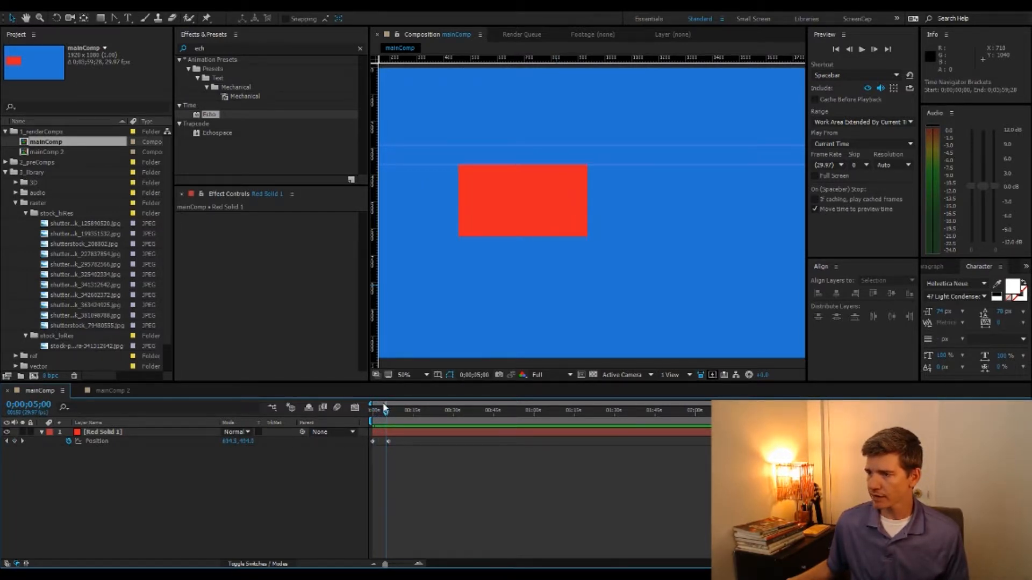
pyautogui.press('=')
pyautogui.press('=')
pyautogui.press('=')
pyautogui.moveTo(392, 465); pyautogui.dragTo(624, 484)
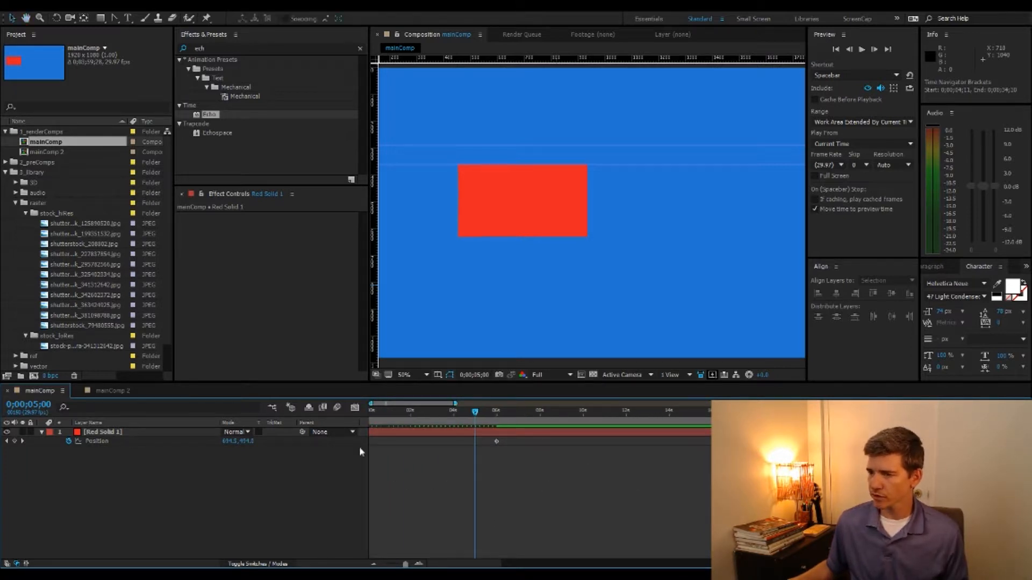
pyautogui.click(15, 441)
pyautogui.press('-')
pyautogui.press('-')
pyautogui.press('-')
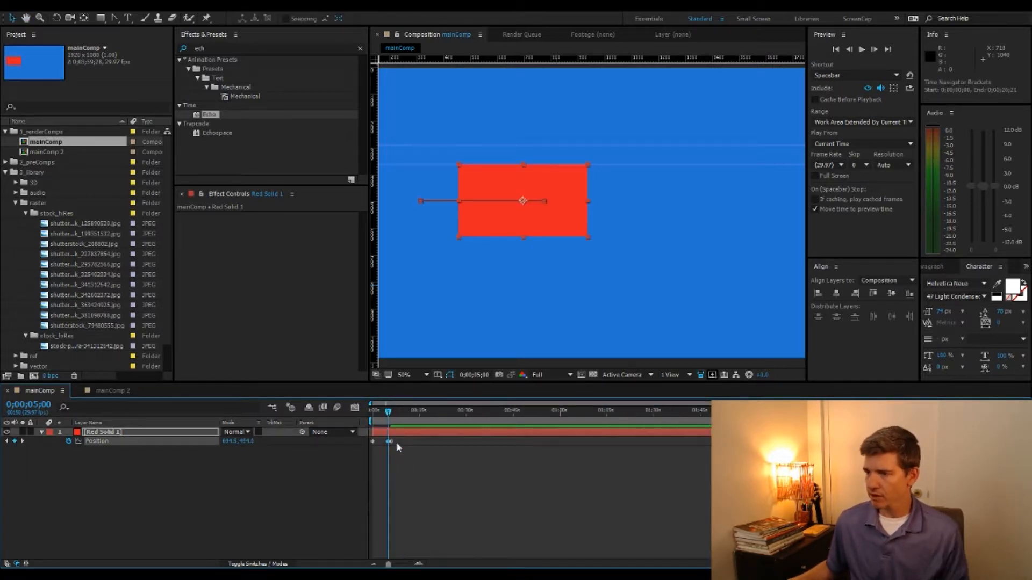
# Step: Move Red Solid 1's last Position keyframe out to about 0;01;21;00 and view the layer's motion path at 0;01;05;12
pyautogui.moveTo(389, 441); pyautogui.dragTo(525, 441)
pyautogui.moveTo(389, 412); pyautogui.dragTo(577, 418)
pyautogui.click(541, 492)
pyautogui.click(115, 439)
pyautogui.press('.')
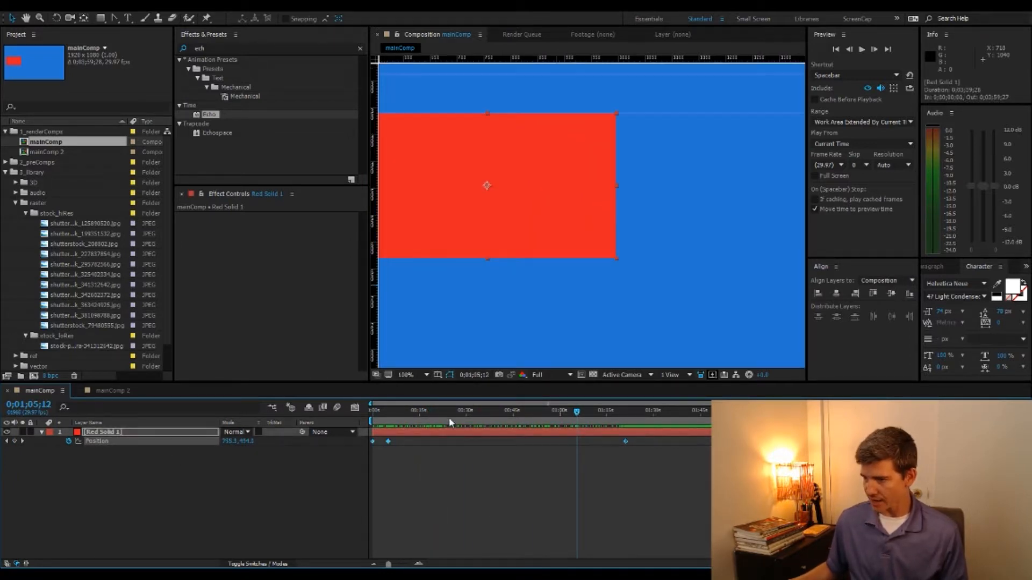
# Step: Set the spatial interpolation of Red Solid 1's selected Position keyframes to Bezier
pyautogui.moveTo(393, 419); pyautogui.dragTo(371, 416)
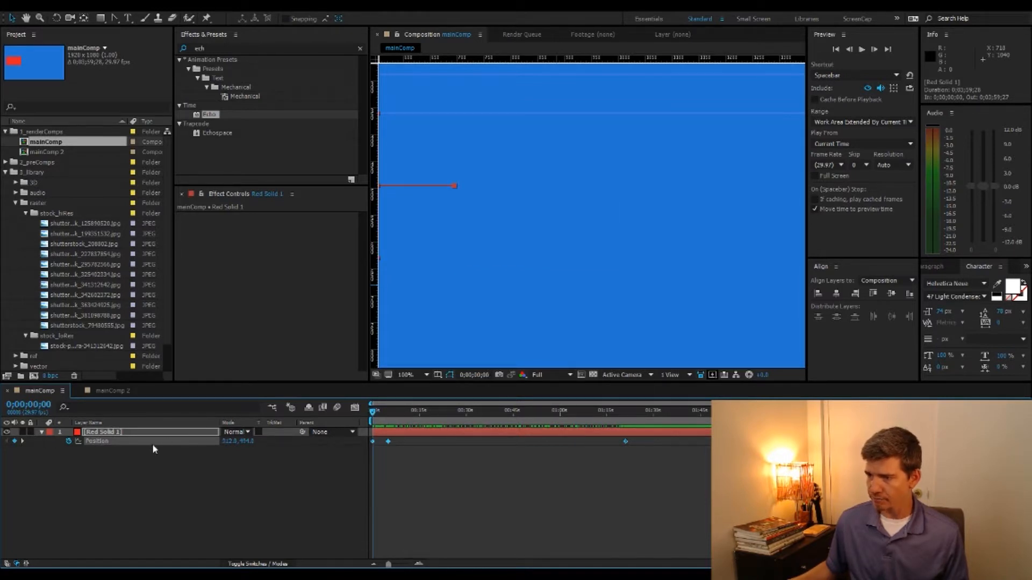
pyautogui.rightClick(388, 441)
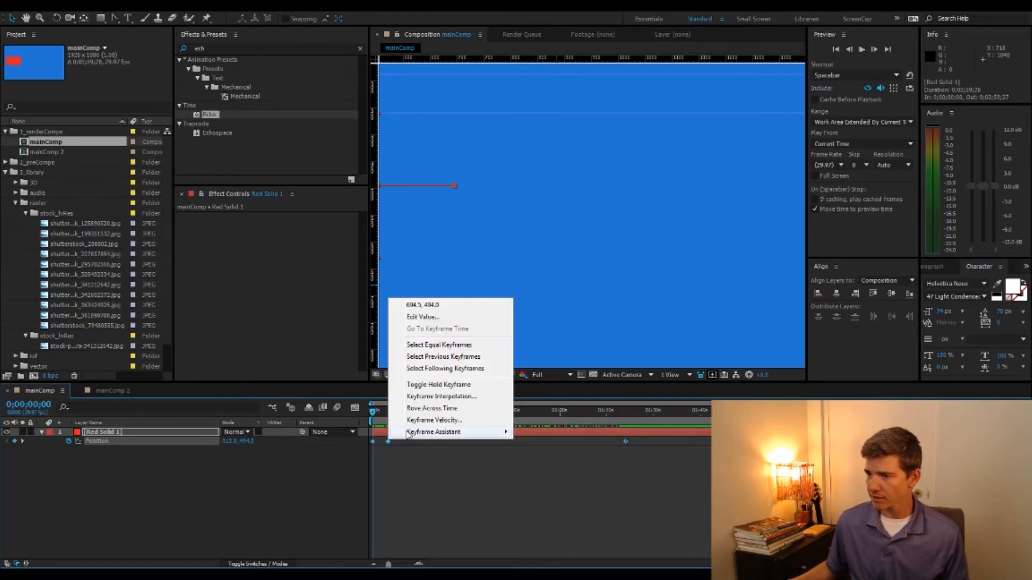
pyautogui.click(430, 398)
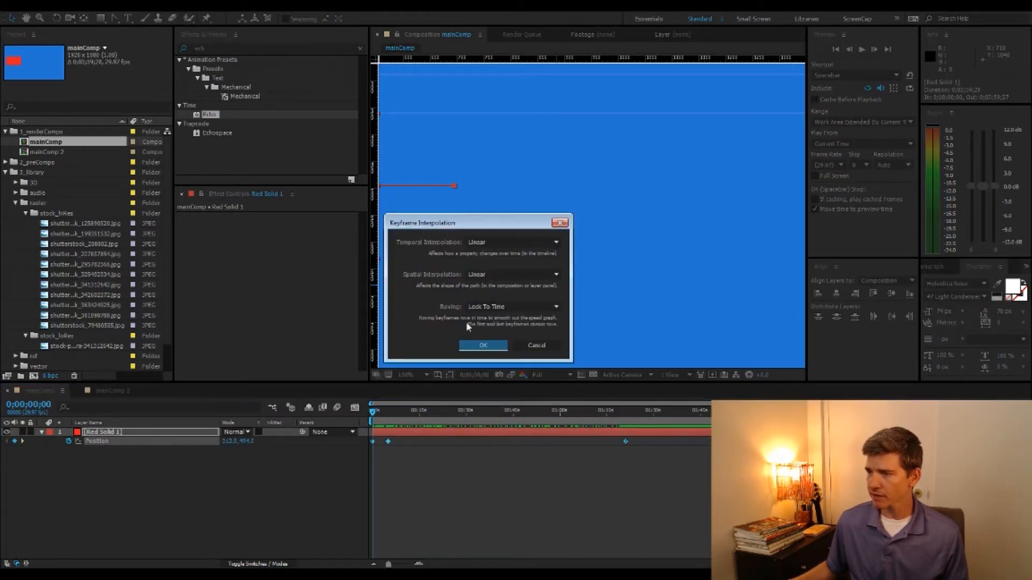
pyautogui.click(488, 273)
pyautogui.click(501, 317)
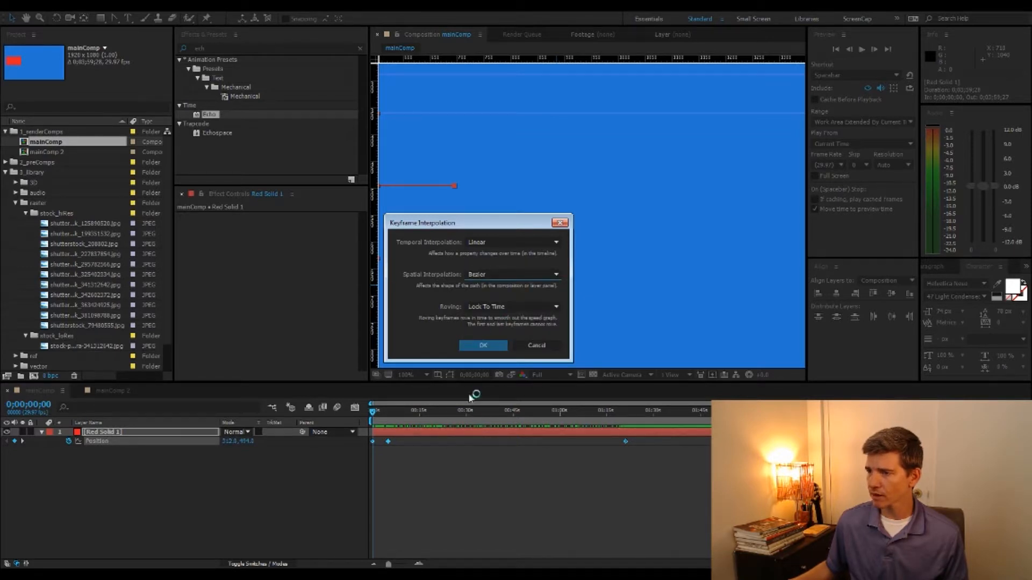
pyautogui.click(483, 345)
# Step: Scrub through the opening of Red Solid 1's motion and select its Position keyframe at 0;00;05;00
pyautogui.press('h')
pyautogui.moveTo(414, 215); pyautogui.dragTo(737, 244)
pyautogui.press('v')
pyautogui.press(',')
pyautogui.moveTo(376, 416); pyautogui.dragTo(462, 426)
pyautogui.press('Home')
pyautogui.click(387, 452)
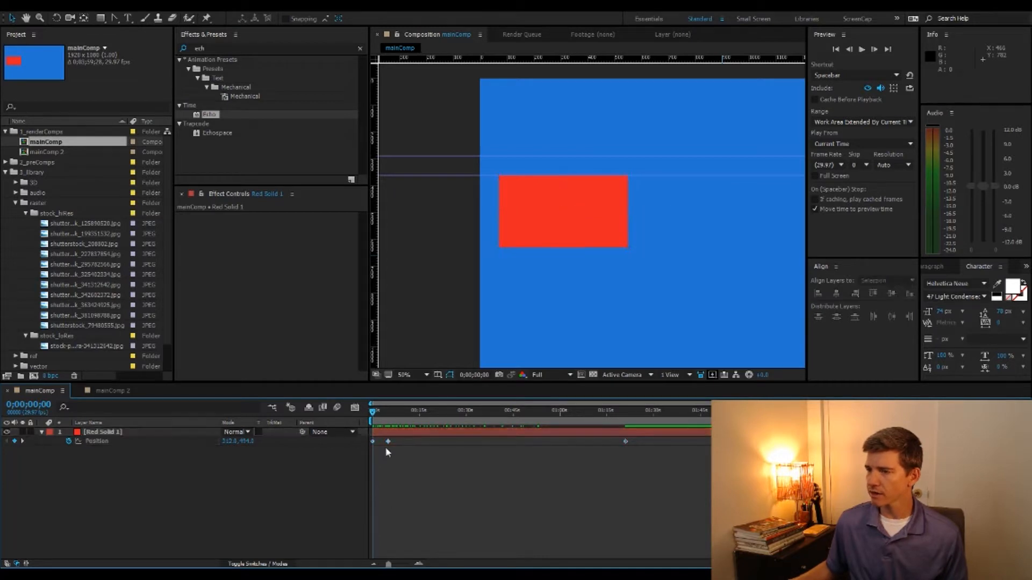
pyautogui.click(388, 414)
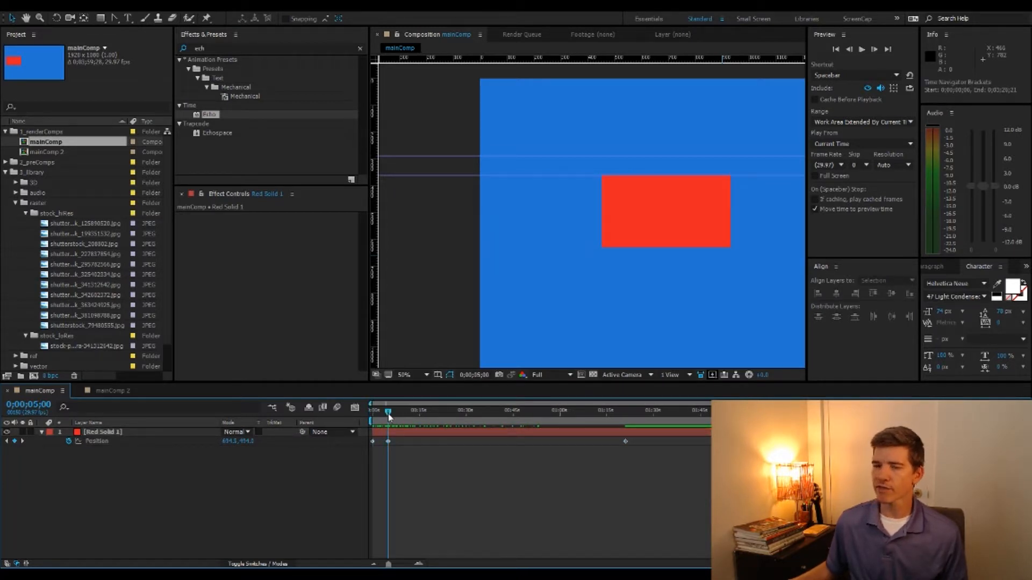
pyautogui.click(388, 442)
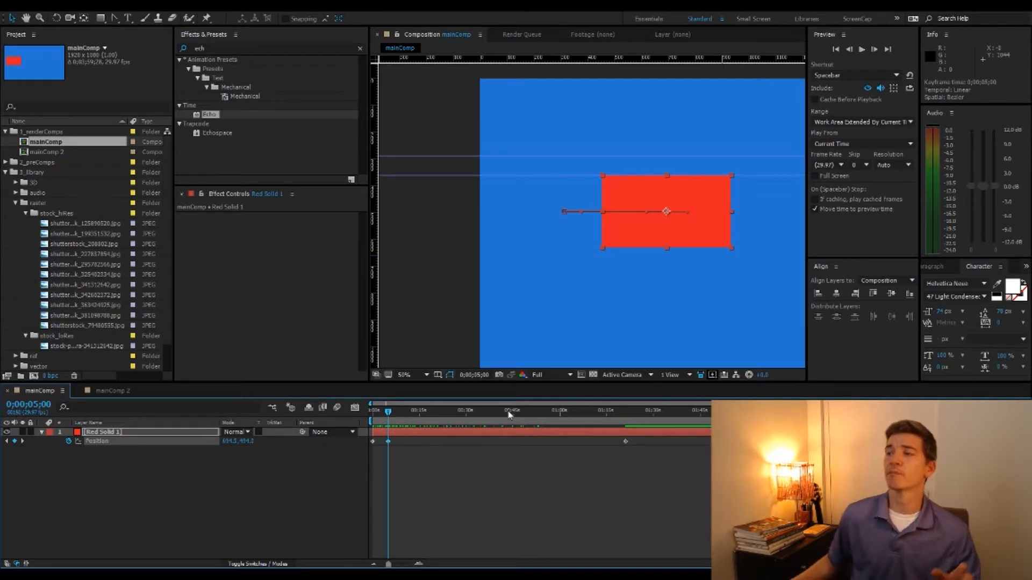
# Step: Shift Red Solid 1 slightly sideways at about 8 seconds and at 0;00;12;06 to add two closely valued Position keyframes
pyautogui.moveTo(376, 421); pyautogui.dragTo(399, 413)
pyautogui.moveTo(670, 234); pyautogui.dragTo(681, 237)
pyautogui.moveTo(398, 413); pyautogui.dragTo(411, 413)
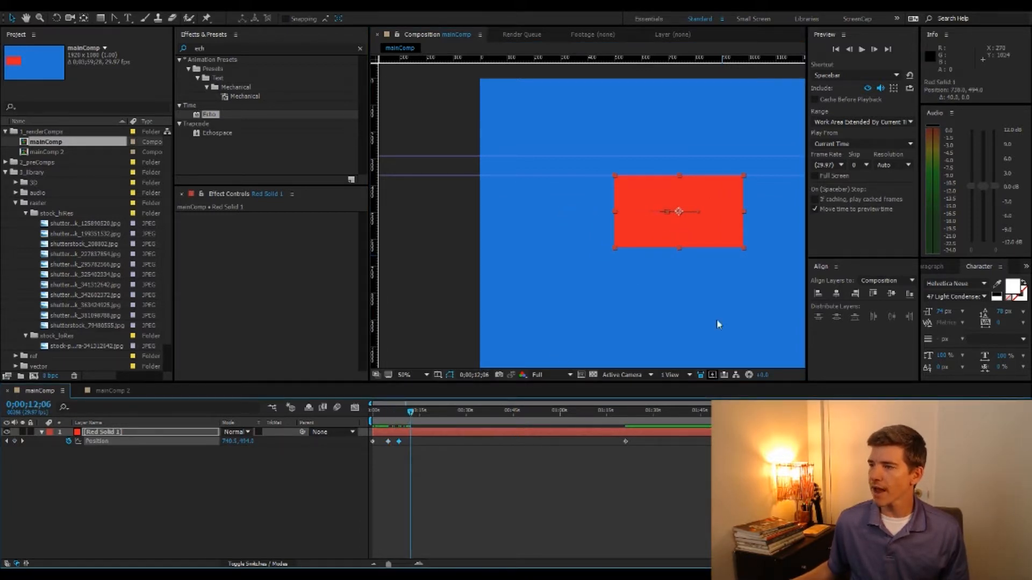
pyautogui.moveTo(720, 238); pyautogui.dragTo(703, 237)
pyautogui.moveTo(410, 410); pyautogui.dragTo(437, 411)
# Step: Delete the two Position keyframes just added to Red Solid 1 and go back to 0;00;00;00
pyautogui.moveTo(420, 452); pyautogui.dragTo(402, 415)
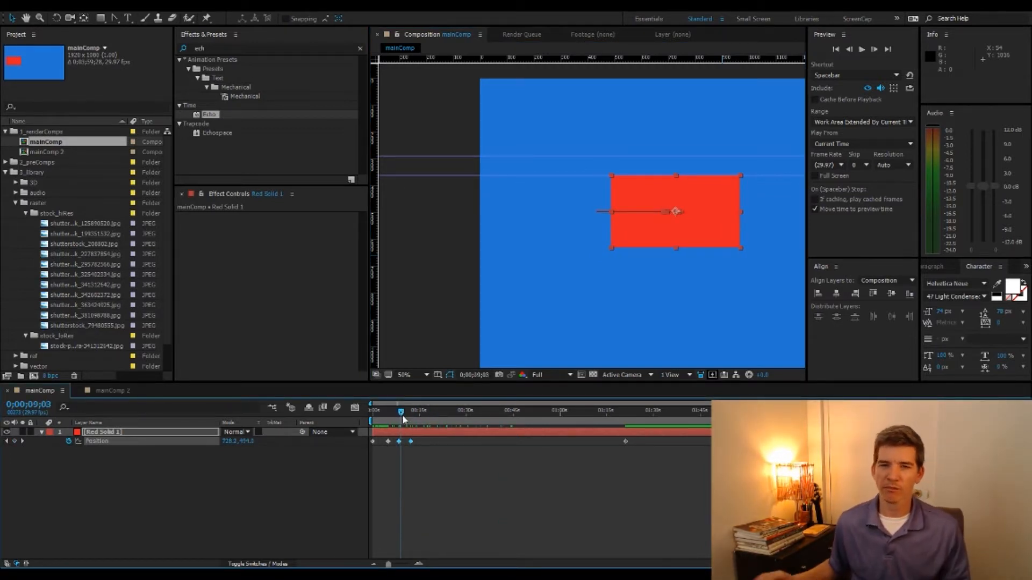
pyautogui.press('Delete')
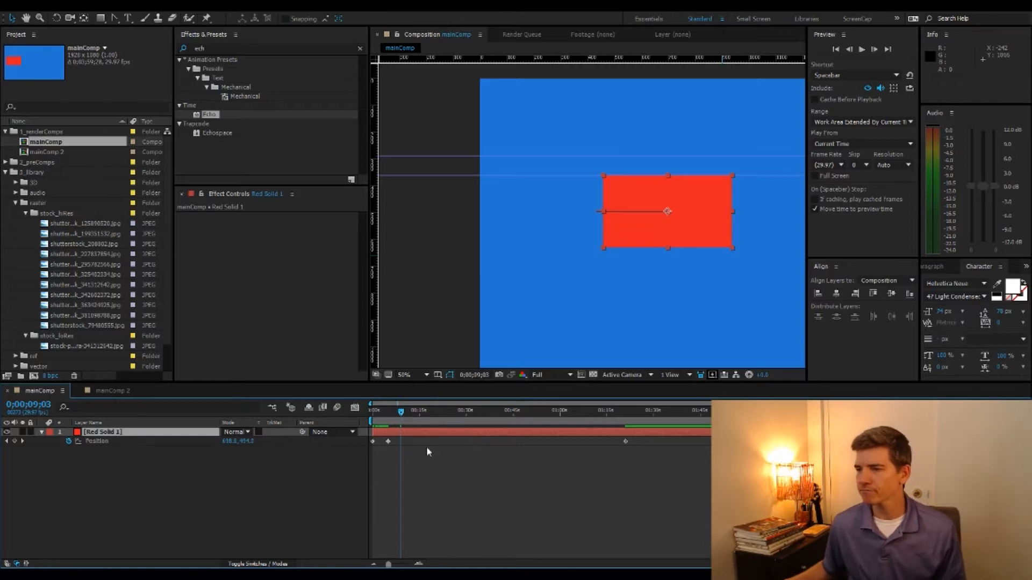
pyautogui.click(430, 444)
pyautogui.moveTo(401, 415); pyautogui.dragTo(379, 411)
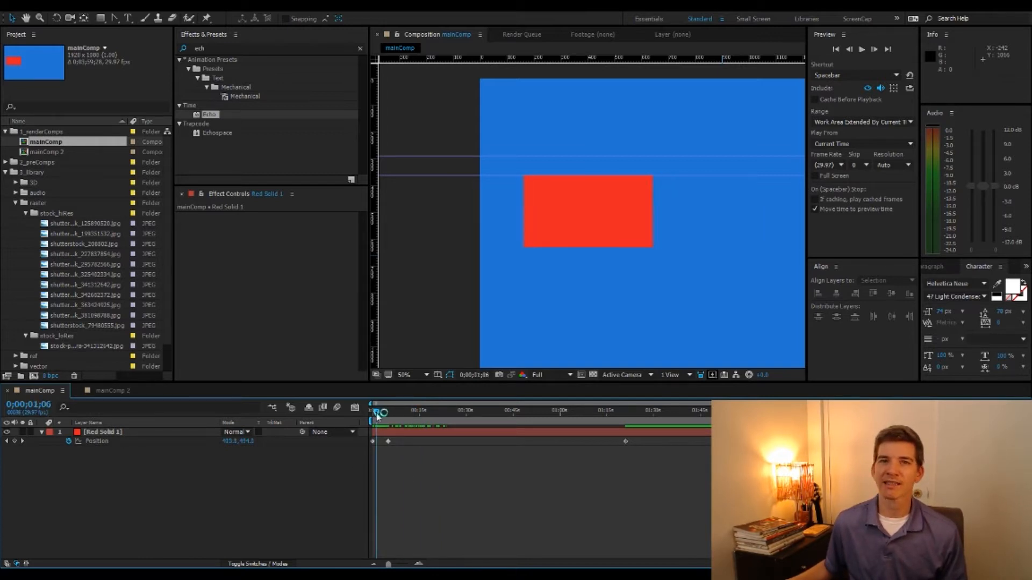
pyautogui.moveTo(376, 415); pyautogui.dragTo(345, 412)
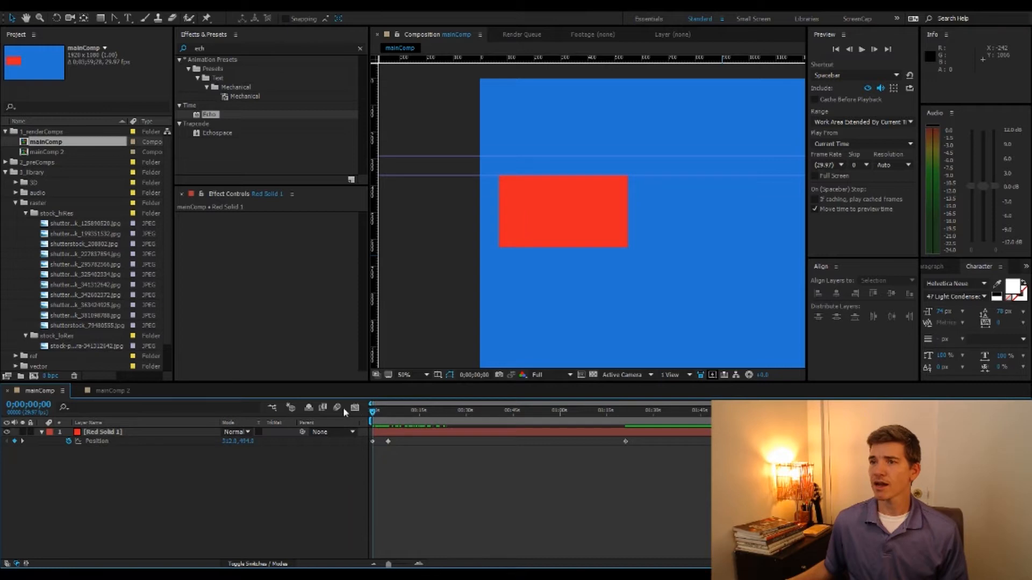
pyautogui.click(22, 5)
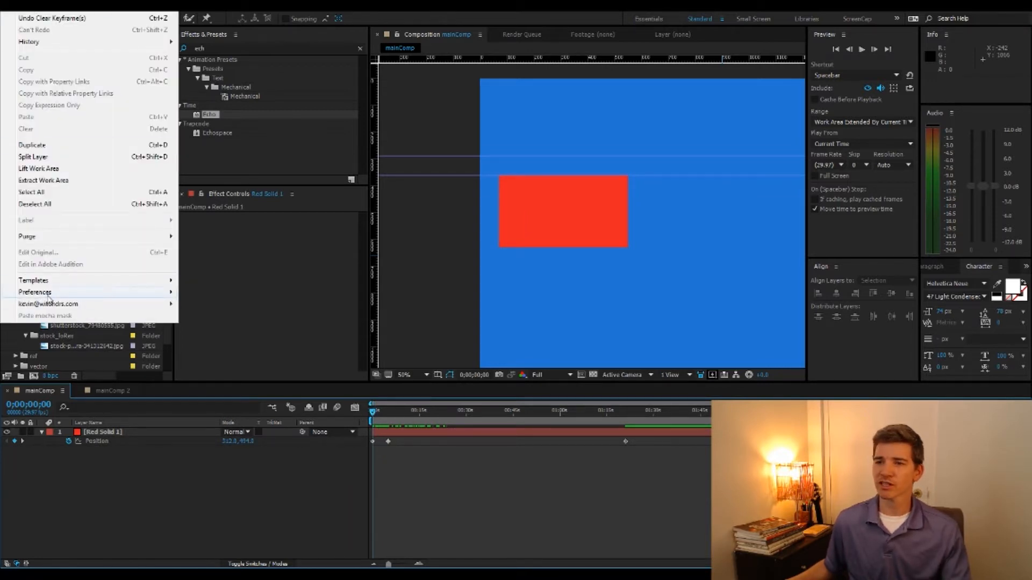
pyautogui.moveTo(48, 296)
pyautogui.click(453, 467)
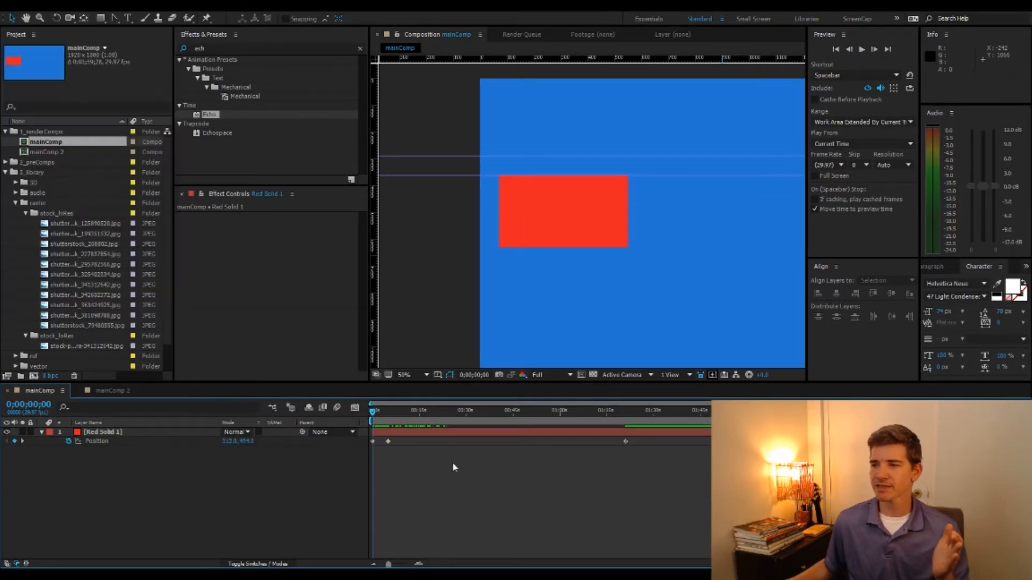
# Step: Scrub Red Solid 1's motion past its 0;00;05;00 keyframe to check for drift, ending at 0;00;09;29 with the layer deselected
pyautogui.moveTo(382, 419); pyautogui.dragTo(417, 413)
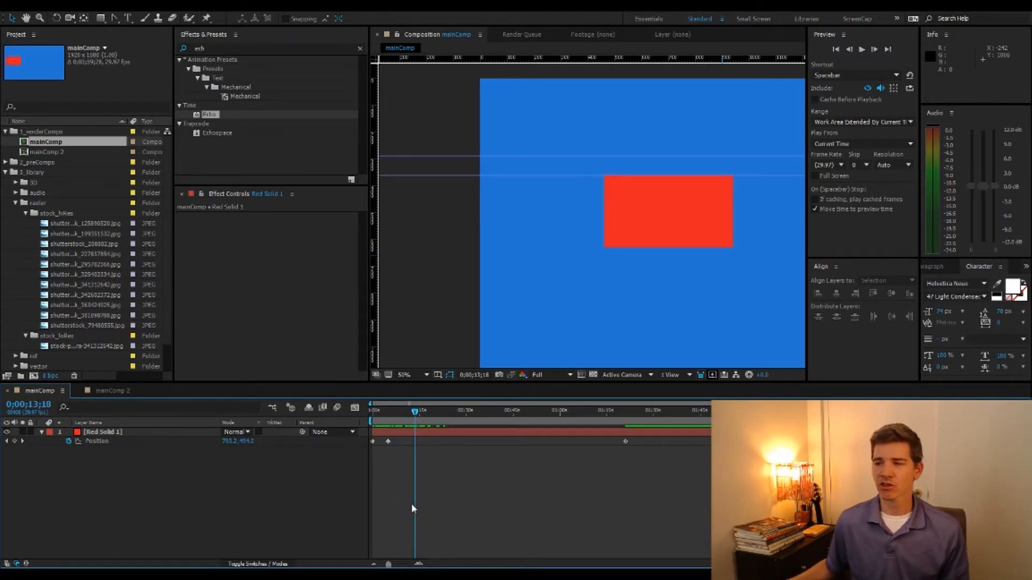
pyautogui.moveTo(401, 413); pyautogui.dragTo(405, 413)
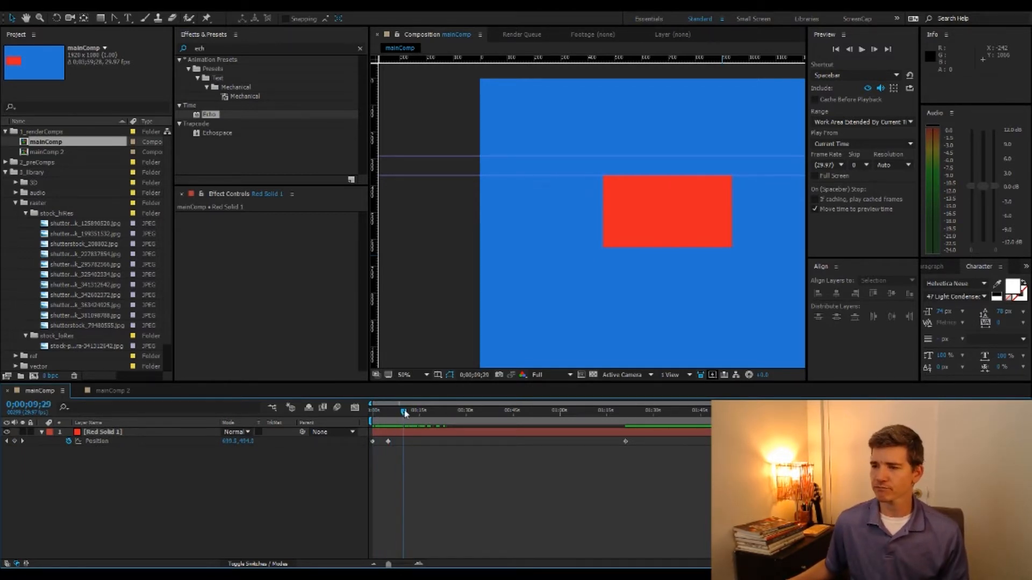
pyautogui.click(135, 432)
pyautogui.click(137, 459)
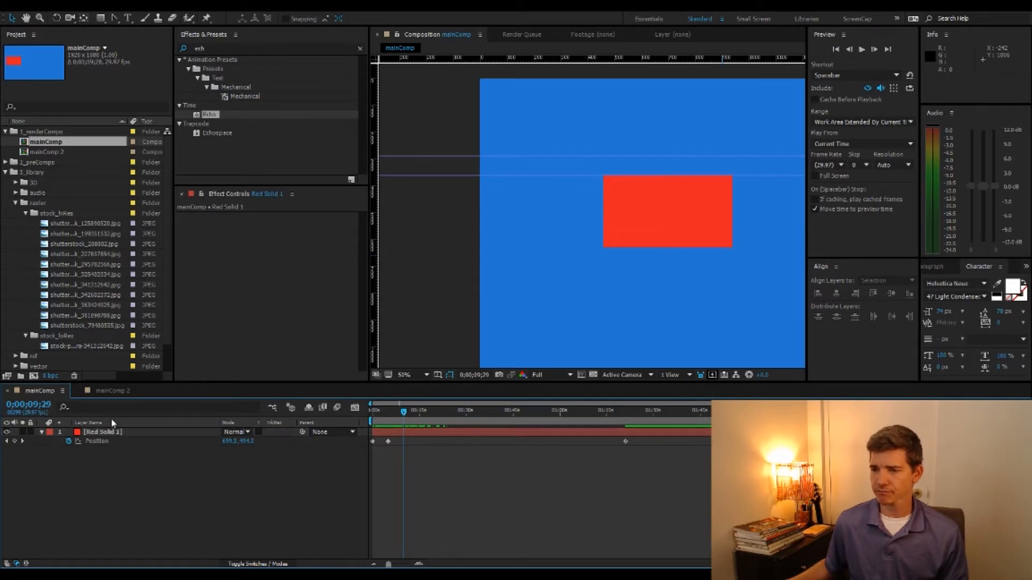
# Step: Switch to mainComp 2 and show Shape Layer 1's Position motion path at 0;00;02;29
pyautogui.click(110, 392)
pyautogui.moveTo(477, 417); pyautogui.dragTo(434, 418)
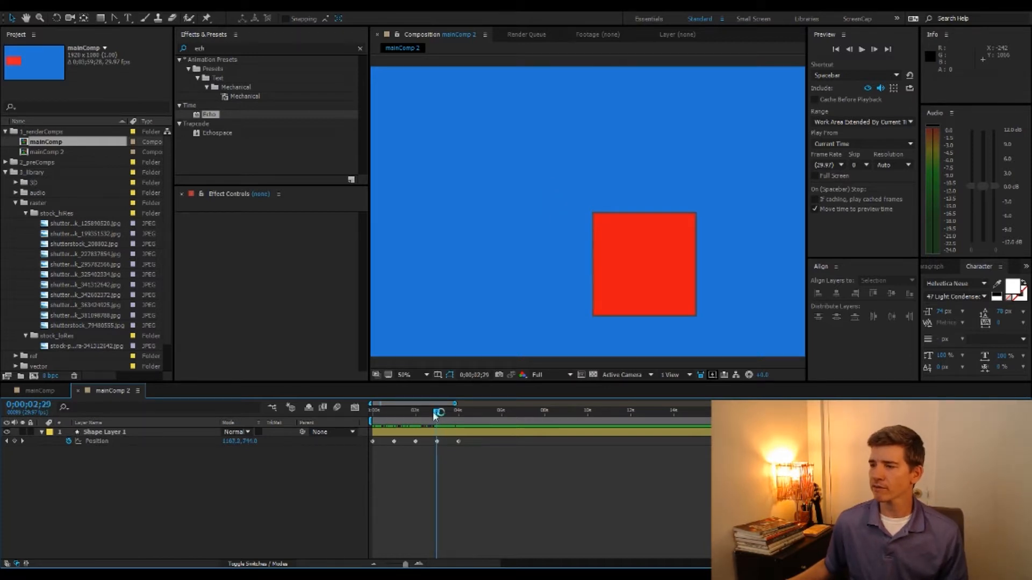
pyautogui.click(103, 441)
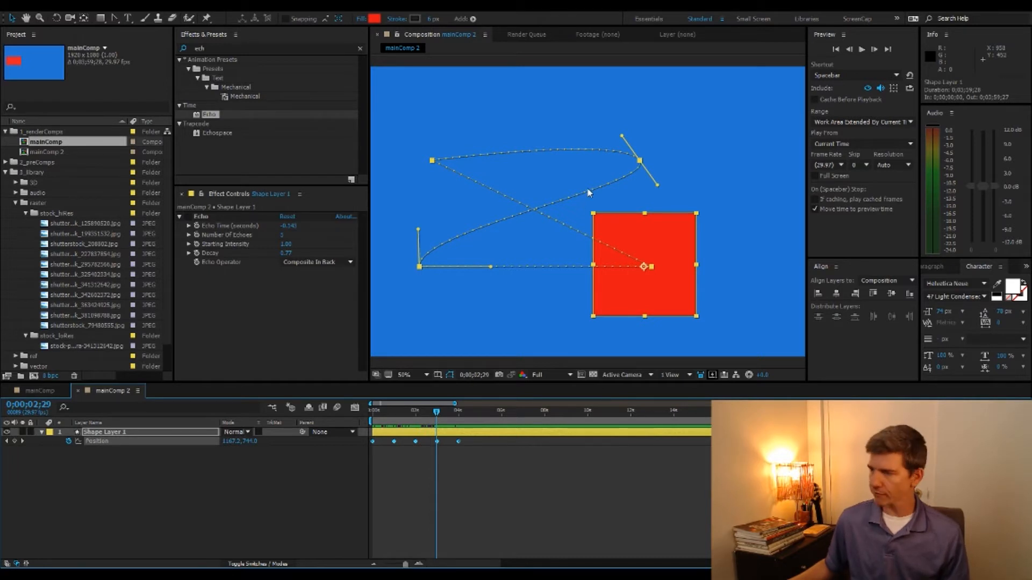
# Step: Convert the curved points of Shape Layer 1's motion path at 0;00;01;00 and 0;00;02;00 to linear corners with the Pen tool
pyautogui.click(116, 18)
pyautogui.click(530, 469)
pyautogui.click(454, 432)
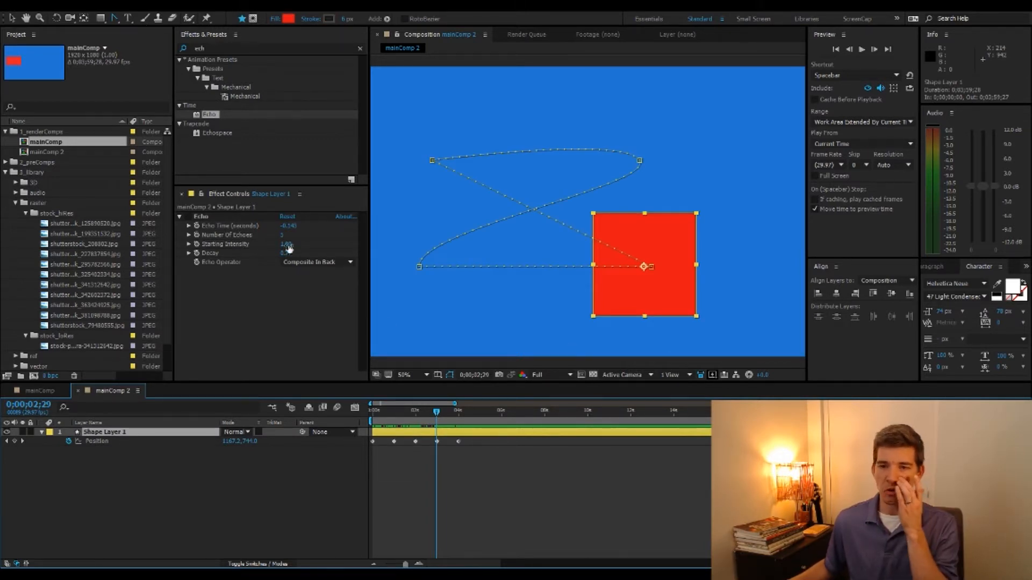
pyautogui.keyDown('ctrl'); pyautogui.click(640, 160); pyautogui.keyUp('ctrl')
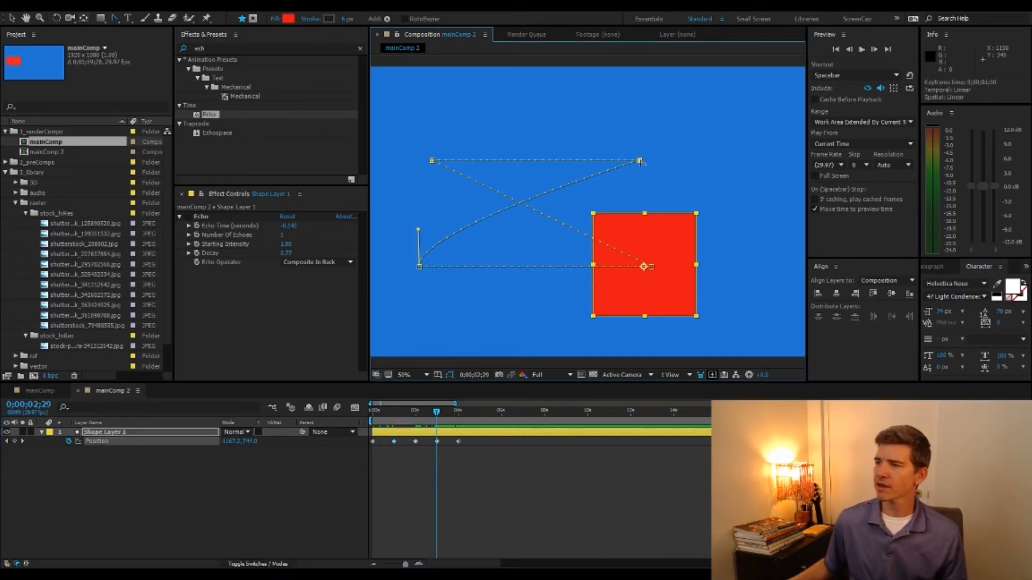
pyautogui.keyDown('ctrl'); pyautogui.click(419, 266); pyautogui.keyUp('ctrl')
pyautogui.keyDown('ctrl'); pyautogui.click(651, 267); pyautogui.keyUp('ctrl')
pyautogui.keyDown('ctrl'); pyautogui.click(651, 267); pyautogui.keyUp('ctrl')
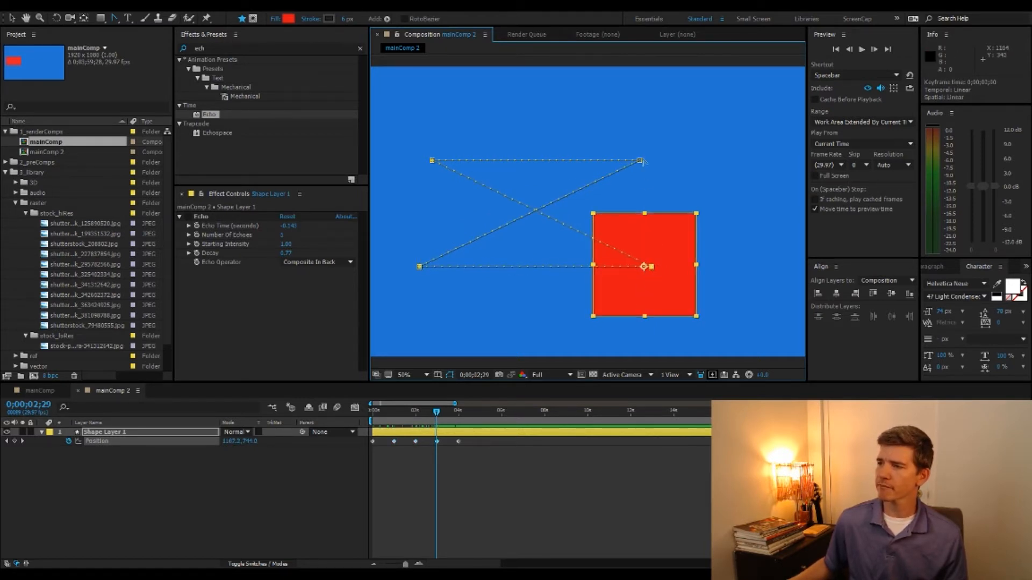
# Step: Toggle the motion path point at 0;00;01;00 between Auto Bezier and Linear, leaving it as a linear corner
pyautogui.click(640, 161)
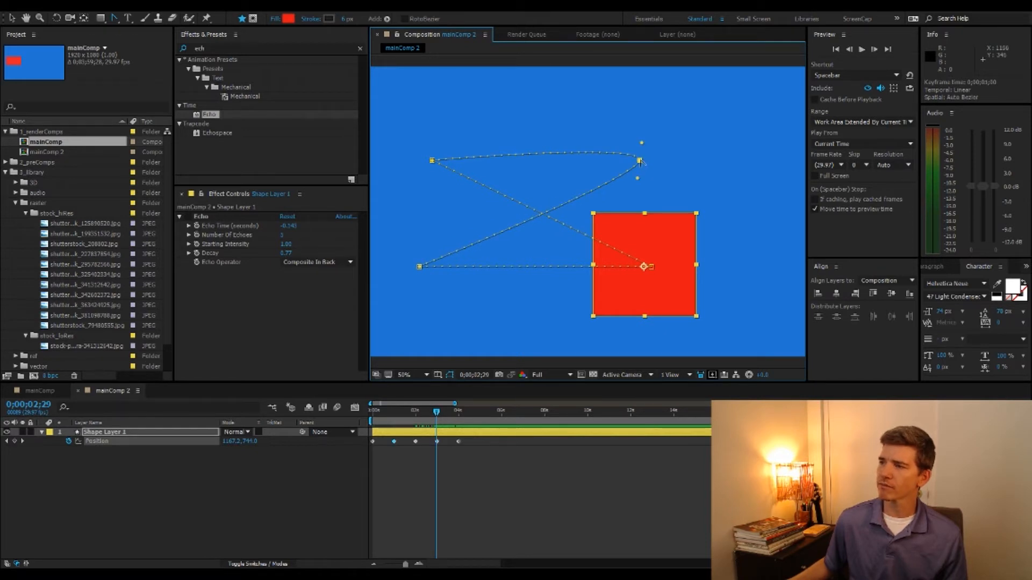
pyautogui.keyDown('ctrl'); pyautogui.click(639, 161); pyautogui.keyUp('ctrl')
pyautogui.keyDown('ctrl'); pyautogui.click(639, 160); pyautogui.keyUp('ctrl')
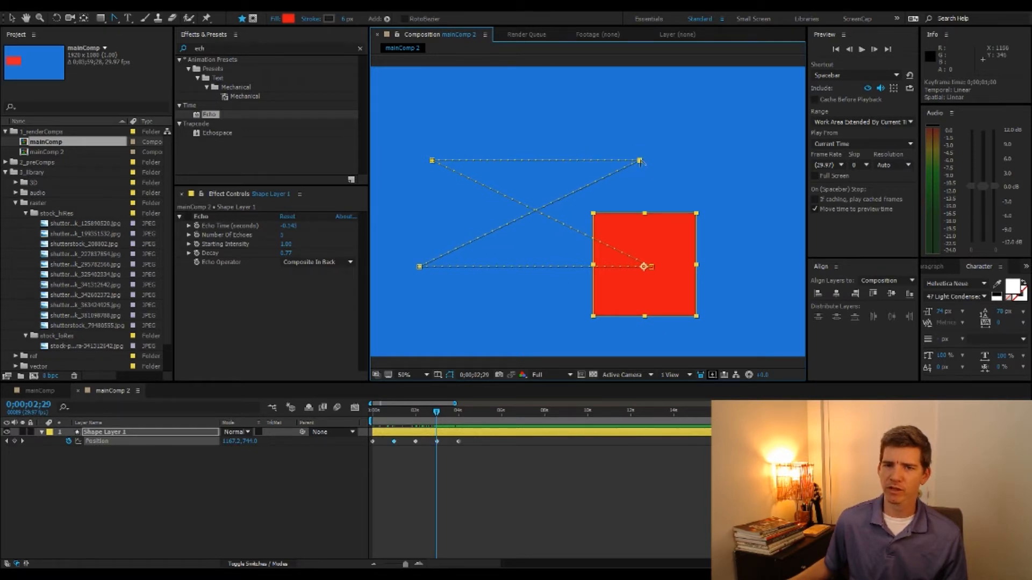
pyautogui.keyDown('ctrl'); pyautogui.click(639, 161); pyautogui.keyUp('ctrl')
pyautogui.click(639, 162)
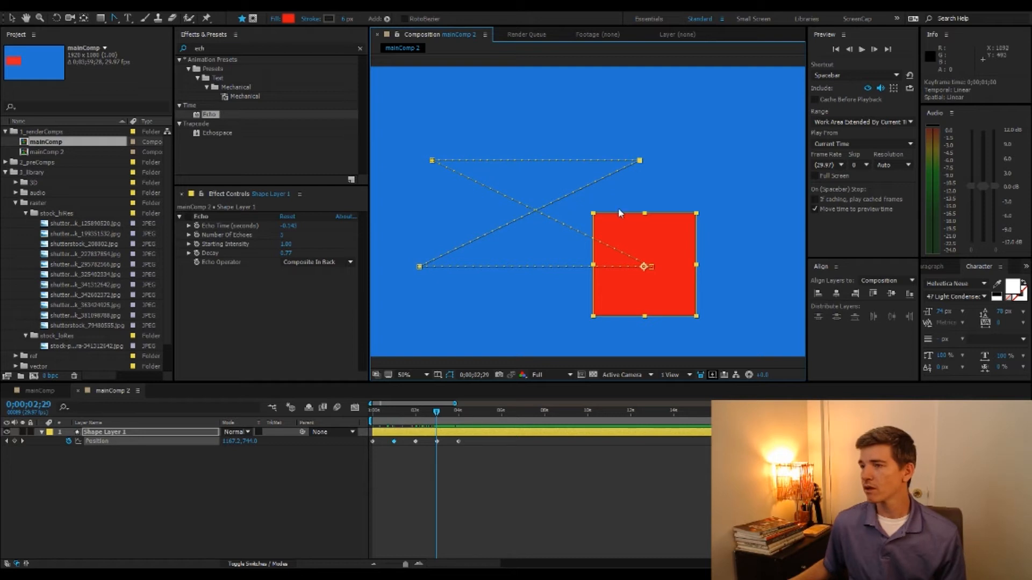
# Step: Deselect Shape Layer 1 and scrub back to 0;00;01;27 to check the straightened motion
pyautogui.click(554, 505)
pyautogui.moveTo(445, 414); pyautogui.dragTo(413, 419)
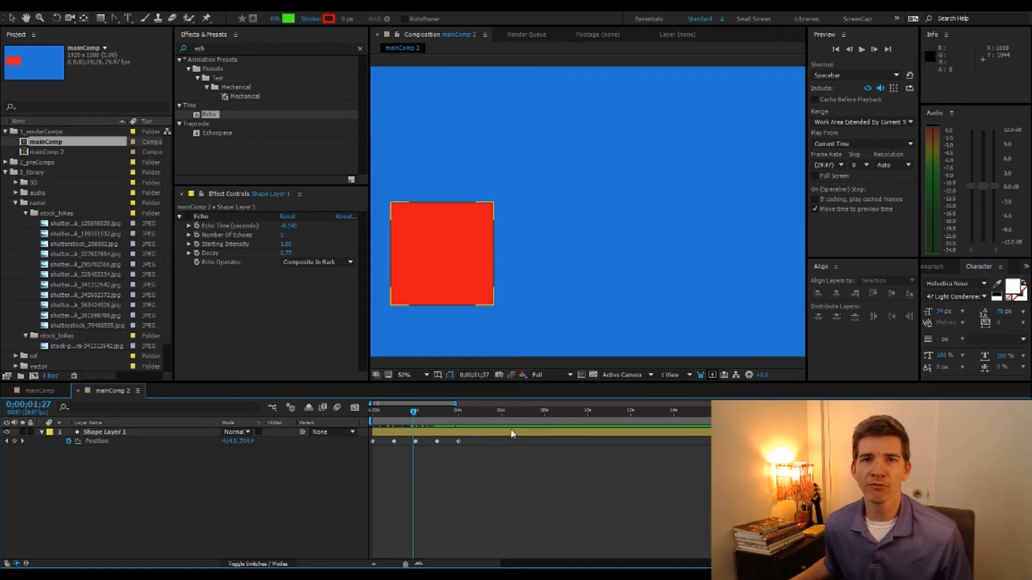
pyautogui.click(473, 457)
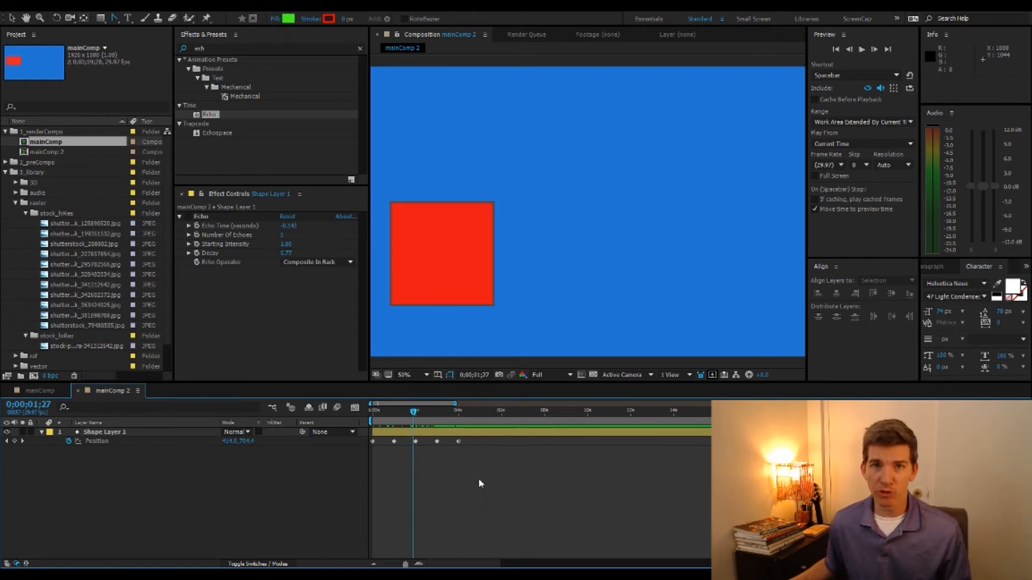